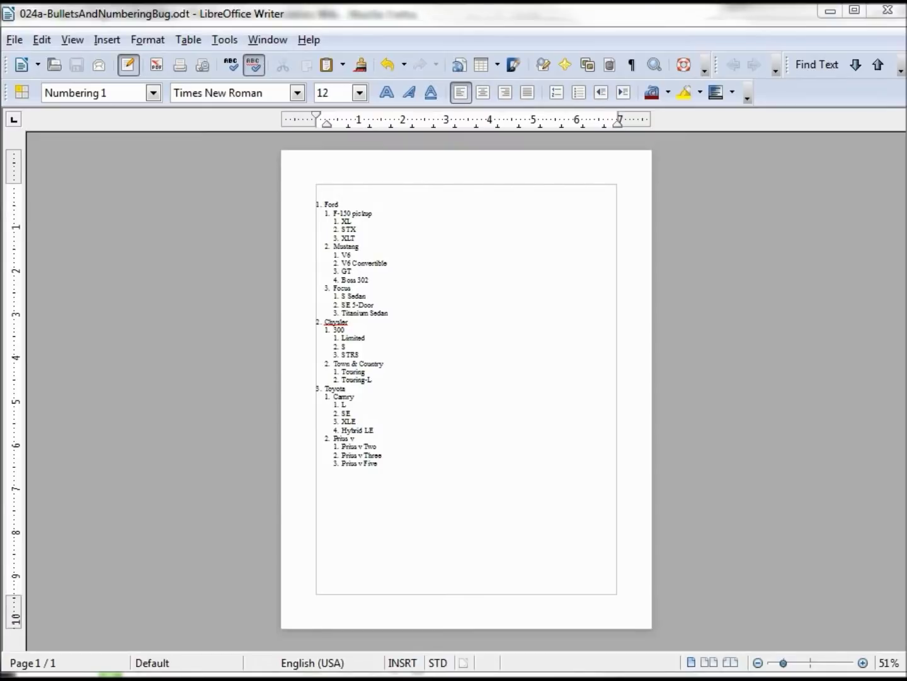
Step: View Firefox's LibreOffice download page listing 3.4.4 and 3.3.4, then minimize the browser
{"action": "key", "text": "alt+Tab"}
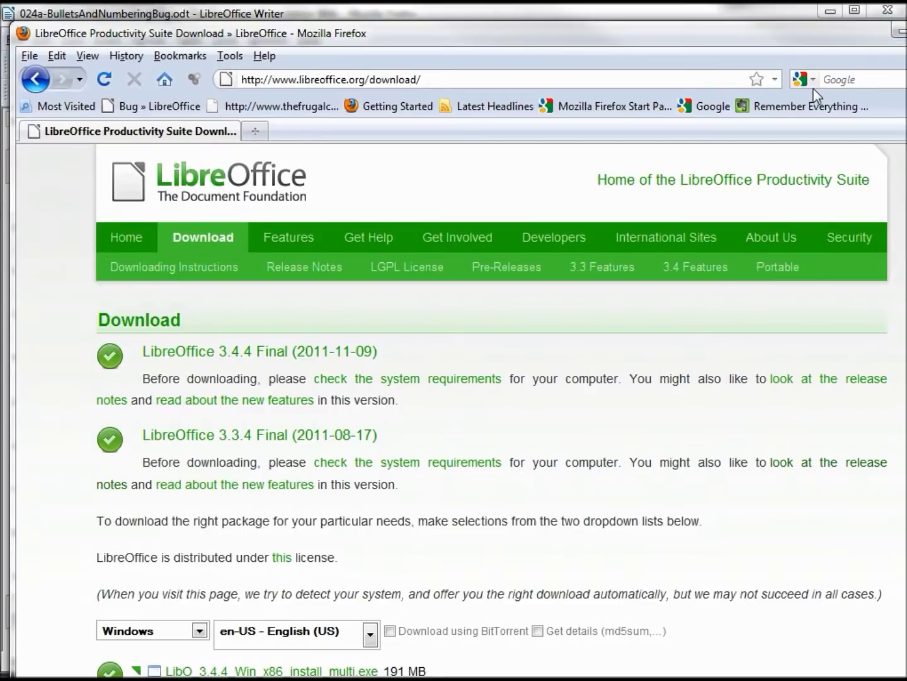
{"action": "left_click", "coordinate": [898, 31]}
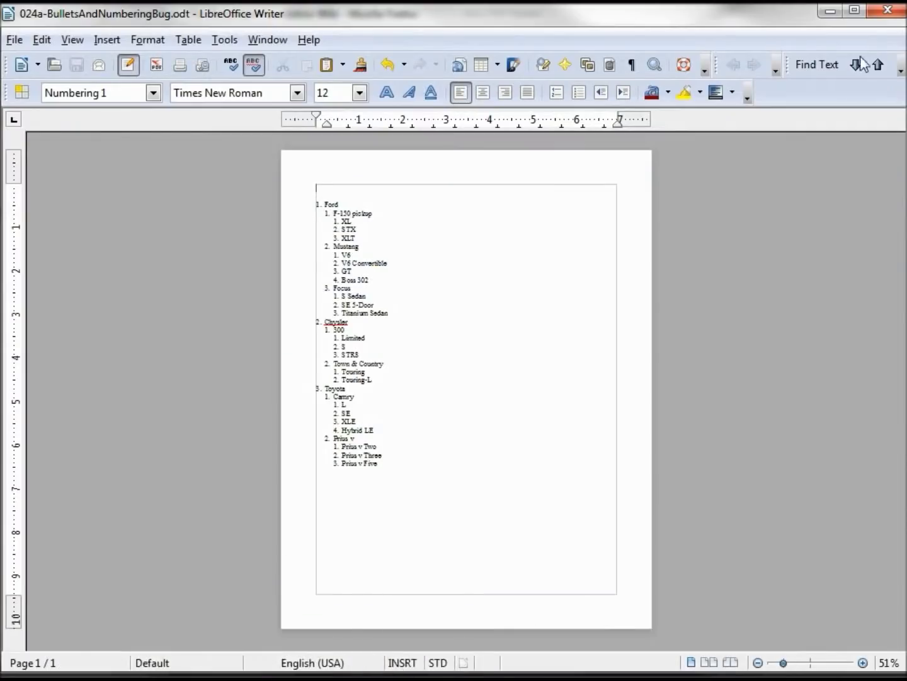
Step: Confirm the installed LibreOffice version is 3.4.4 in Help > About, then bring system details into view
{"action": "left_click", "coordinate": [309, 42]}
{"action": "left_click", "coordinate": [370, 154]}
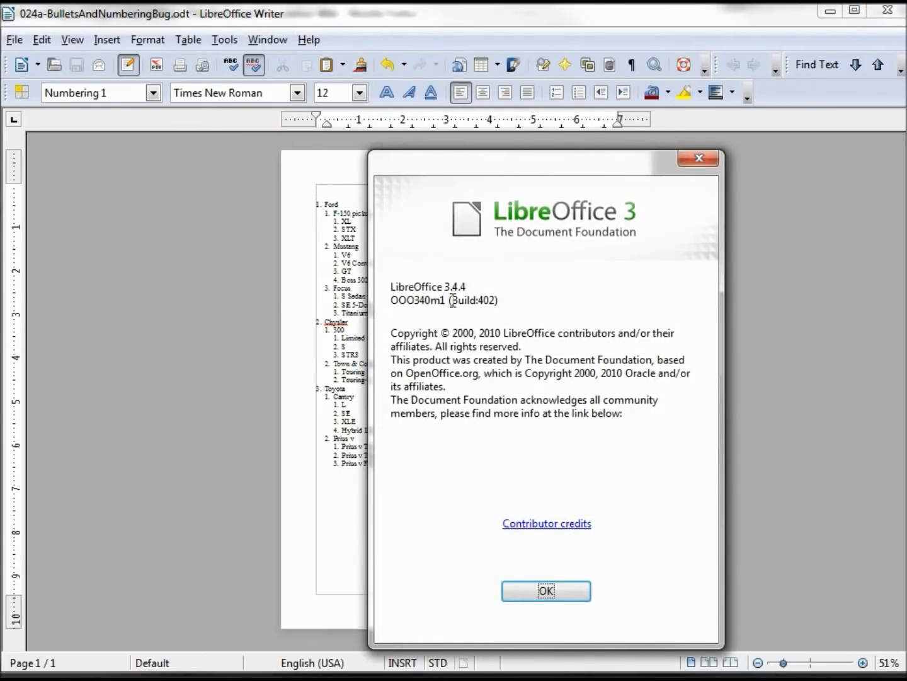
{"action": "left_click", "coordinate": [536, 593]}
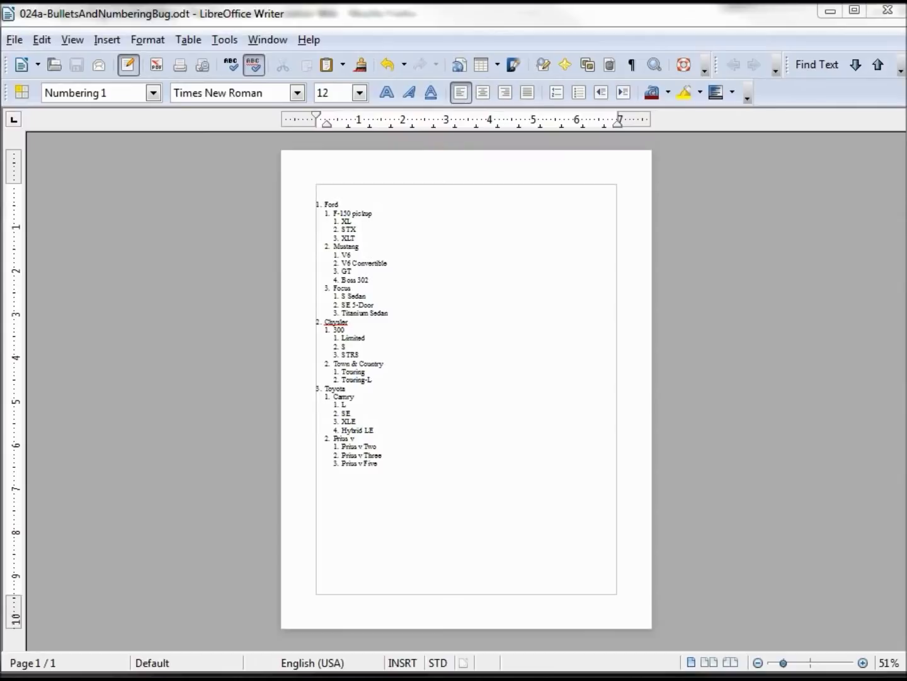
{"action": "left_click_drag", "start_coordinate": [906, 38], "coordinate": [673, 154]}
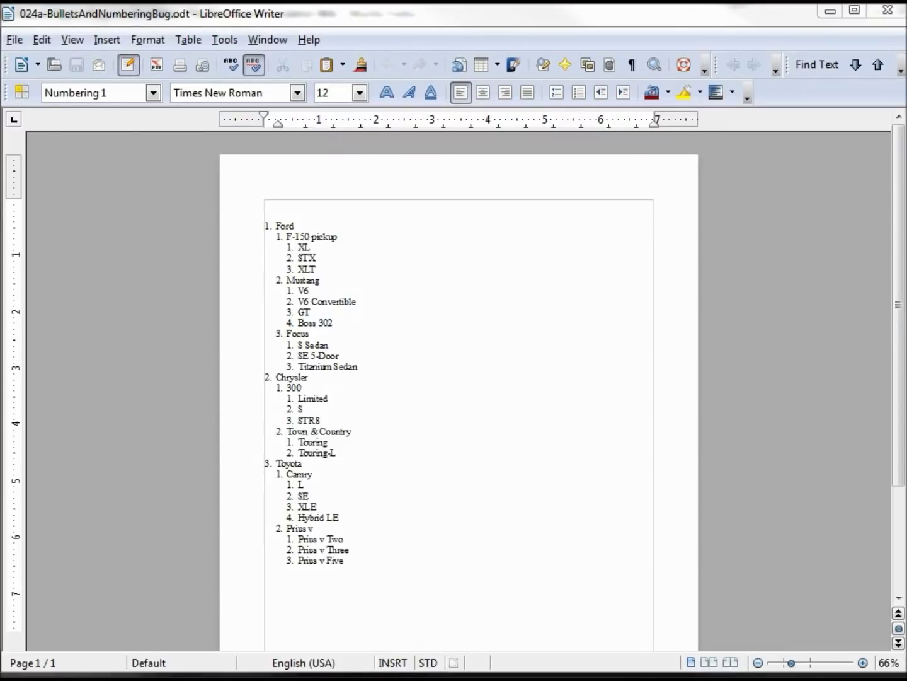
Step: Bring up the How to Report Bugs in LibreOffice wiki page in Firefox and scroll down it
{"action": "key", "text": "alt+Tab"}
{"action": "scroll", "coordinate": [559, 380], "scroll_direction": "down", "scroll_amount": 10}
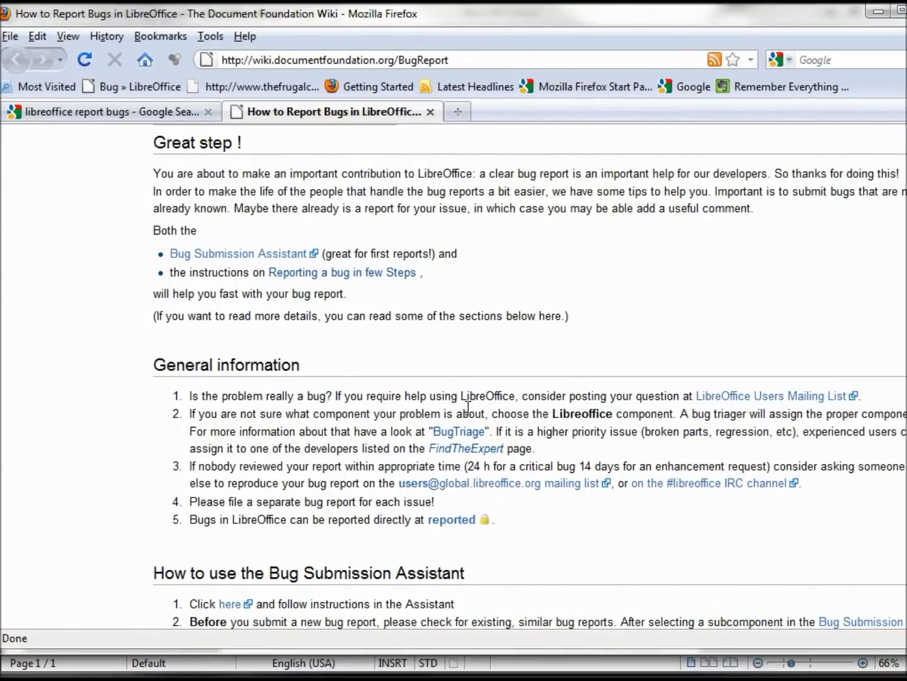
Step: Scroll through the bug-reporting wiki page, minimize Firefox, and bring up the 0206WG3-IntroductionToStyles PDF
{"action": "scroll", "coordinate": [491, 550], "scroll_direction": "down", "scroll_amount": 5}
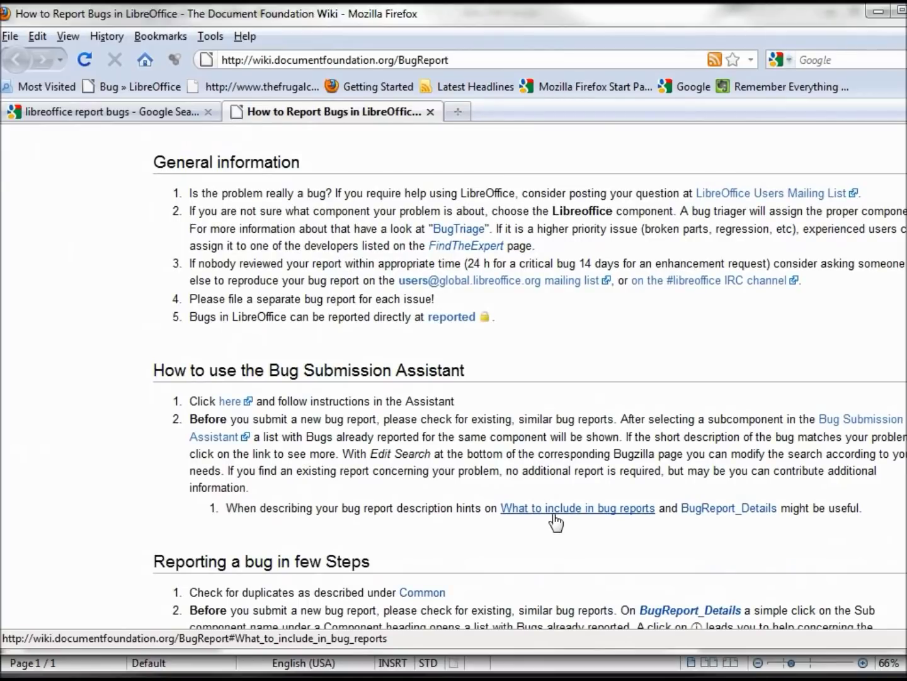
{"action": "scroll", "coordinate": [557, 511], "scroll_direction": "up", "scroll_amount": 15}
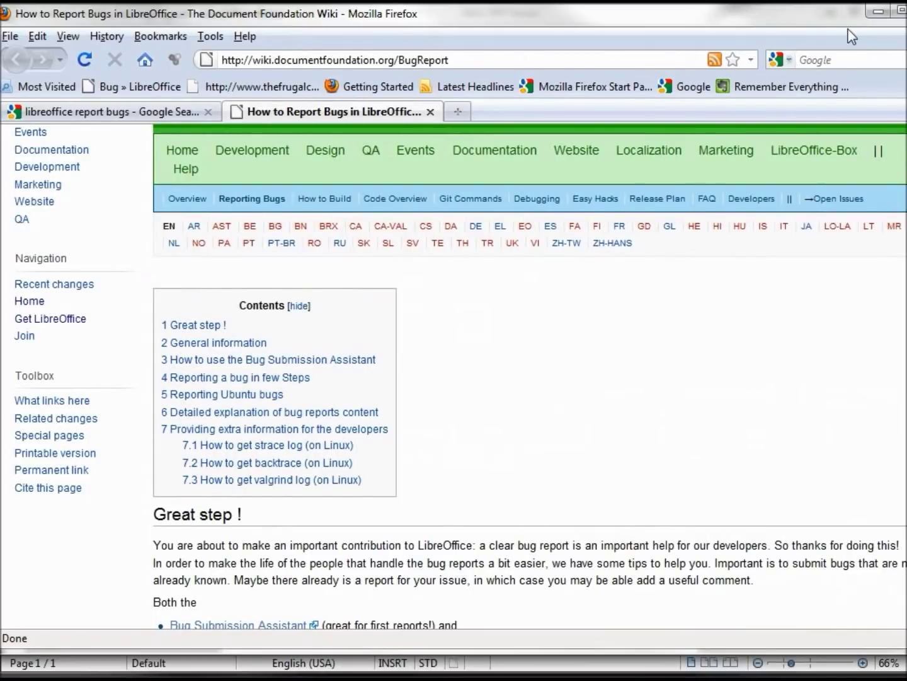
{"action": "left_click", "coordinate": [874, 14]}
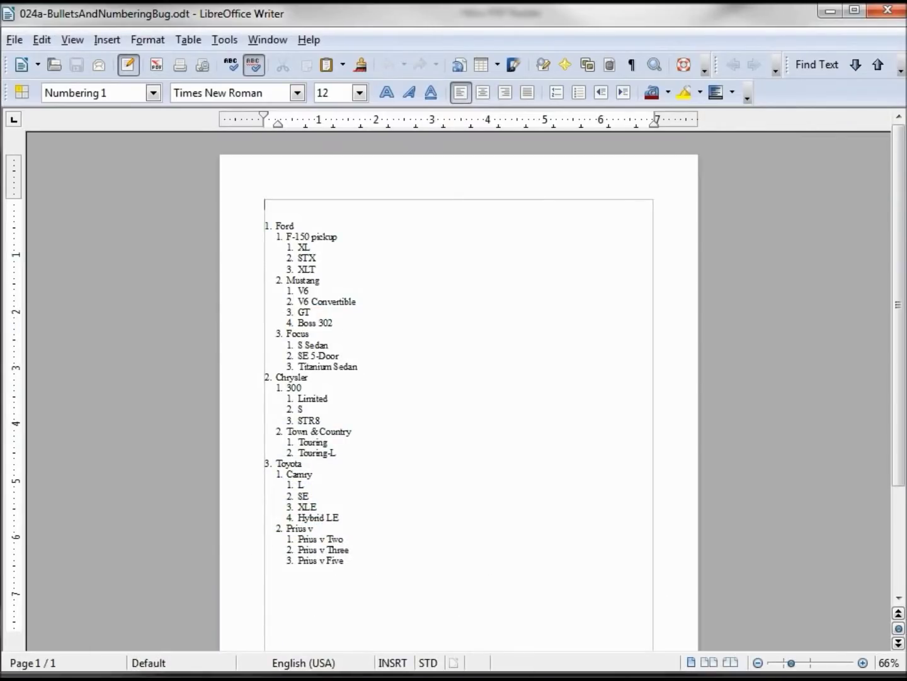
{"action": "key", "text": "alt+Tab"}
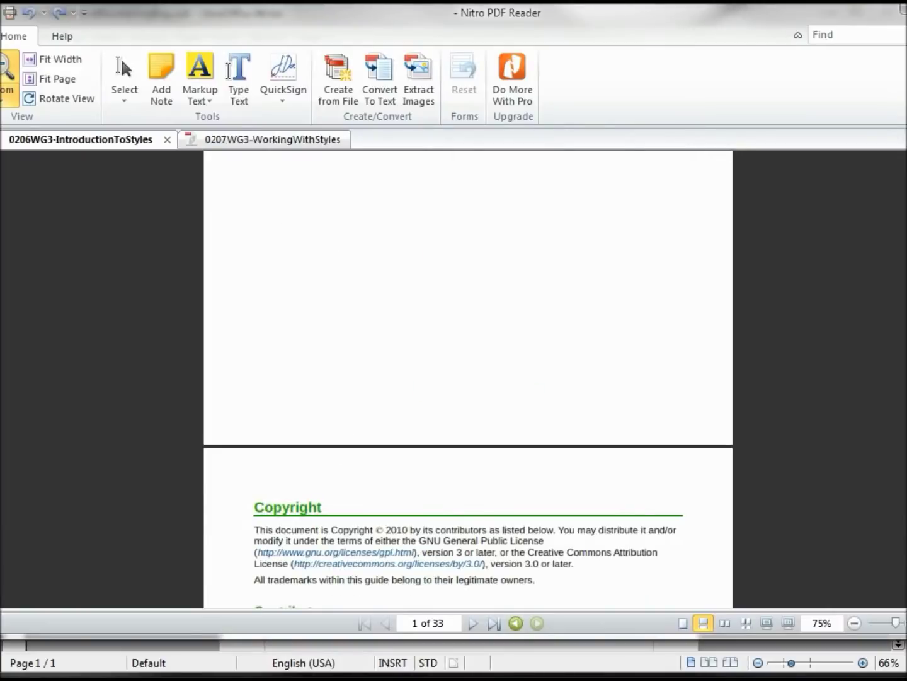
Step: Browse the styles chapters, switching to 0207WG3-WorkingWithStyles, then minimize Nitro PDF Reader
{"action": "scroll", "coordinate": [468, 377], "scroll_direction": "up", "scroll_amount": 6}
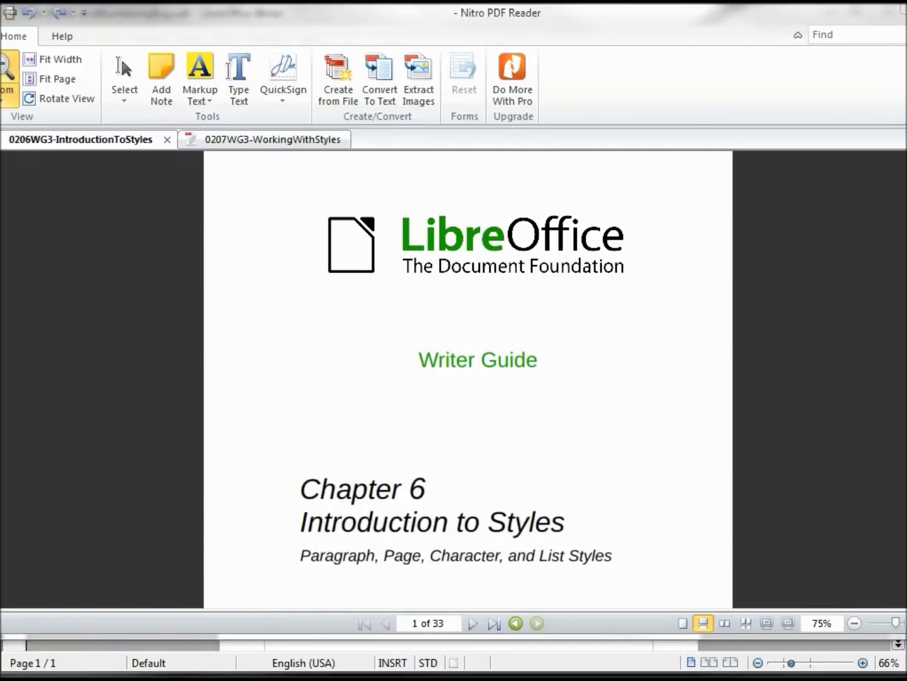
{"action": "key", "text": "ctrl+Tab"}
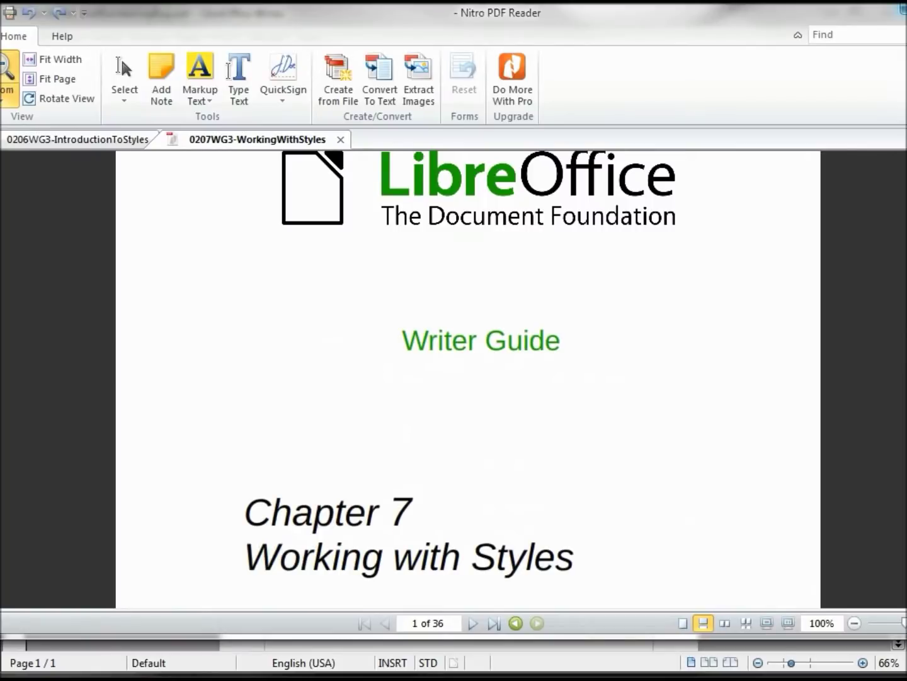
{"action": "left_click", "coordinate": [903, 10]}
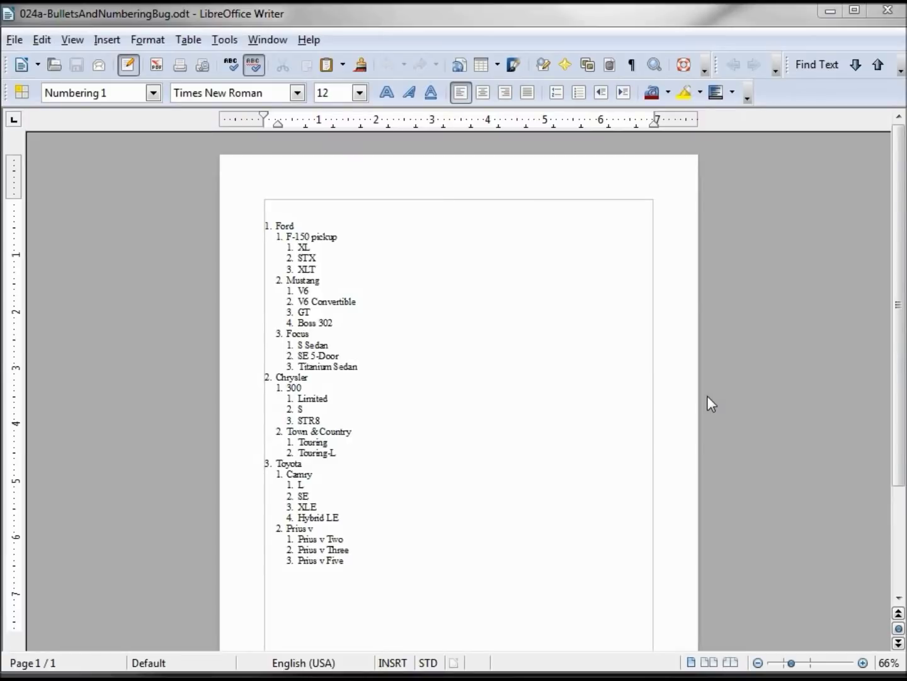
Step: Select the whole car-model list from Ford to Prius v Five with Styles and Formatting showing
{"action": "key", "text": "ctrl+End"}
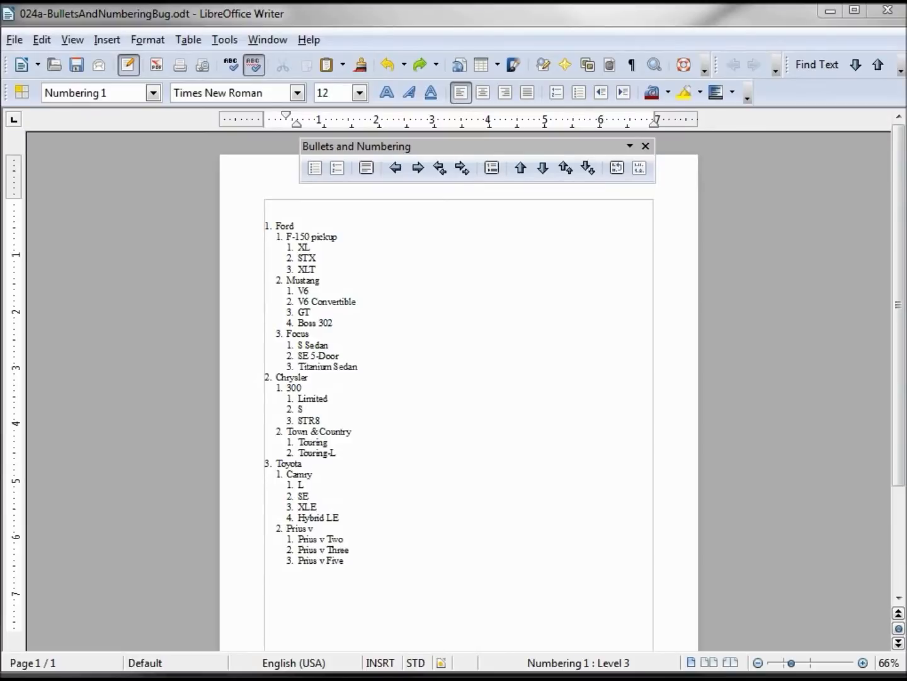
{"action": "left_click_drag", "start_coordinate": [344, 560], "coordinate": [261, 225]}
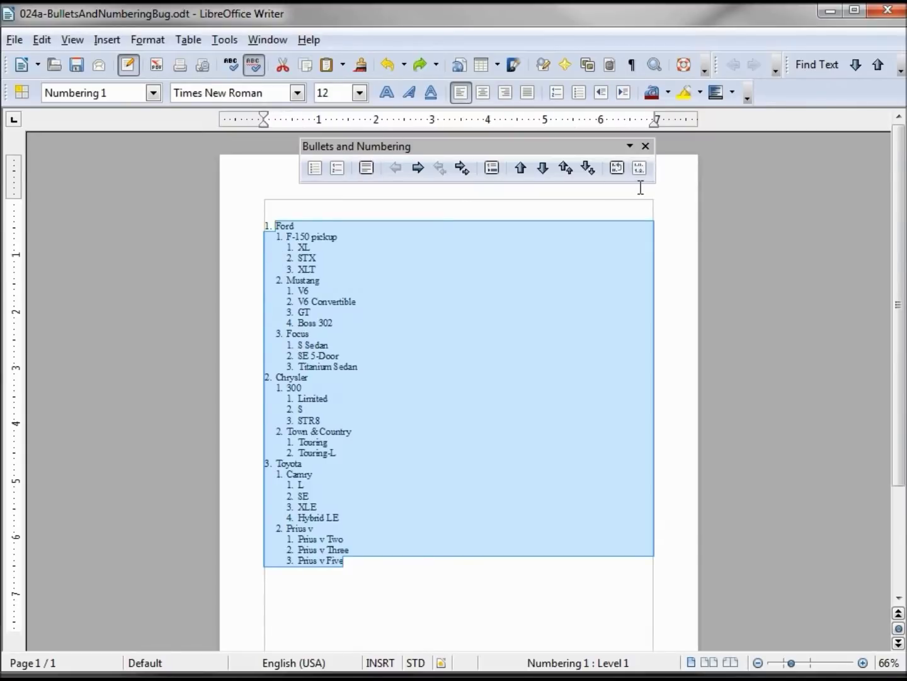
{"action": "left_click", "coordinate": [21, 94]}
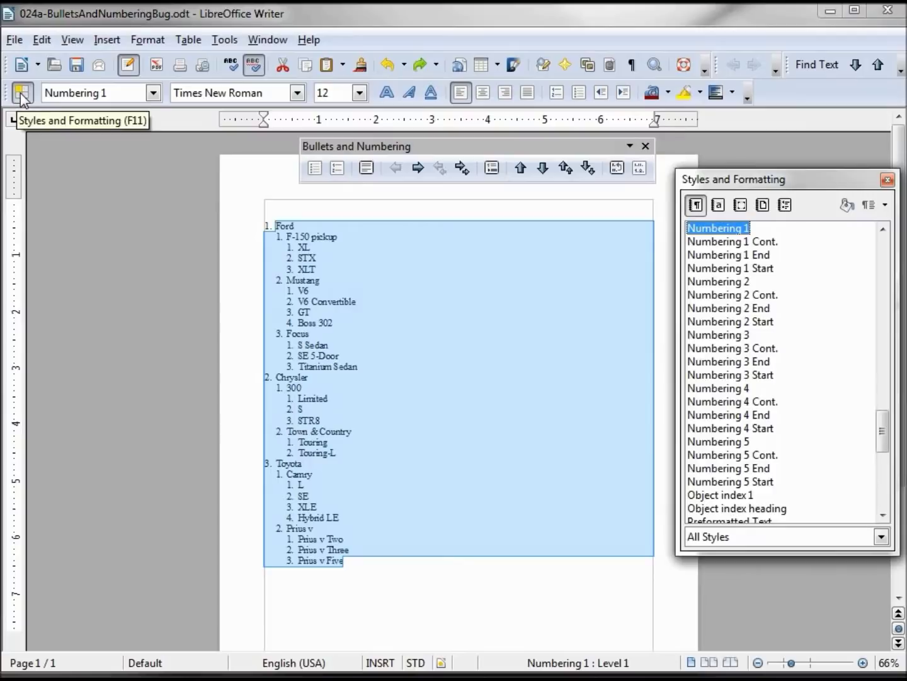
Step: Apply the MyNumberingStyle list style to the car list, then reselect the whole list
{"action": "left_click", "coordinate": [785, 208]}
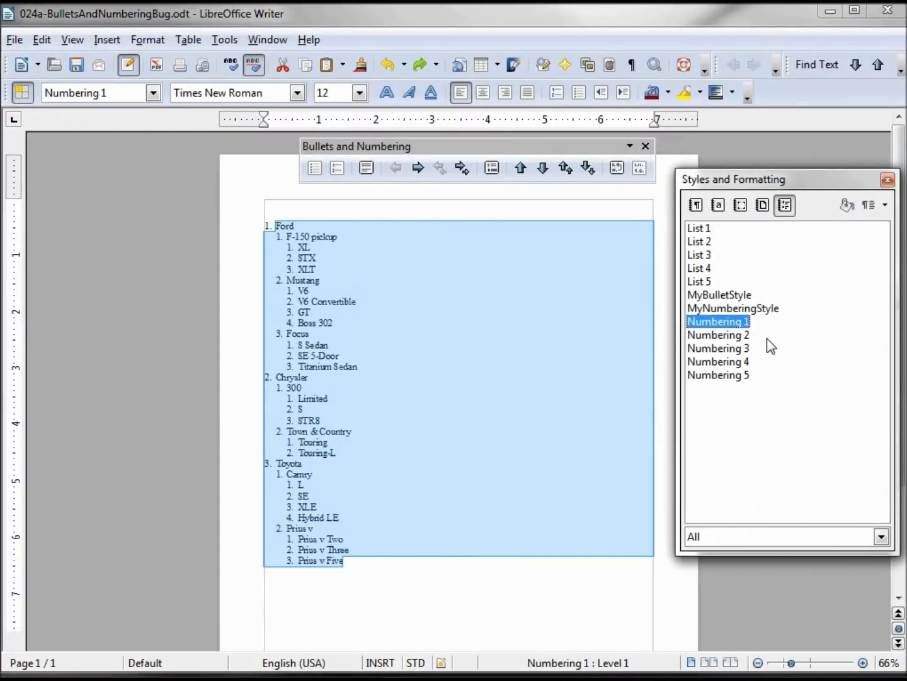
{"action": "double_click", "coordinate": [741, 308]}
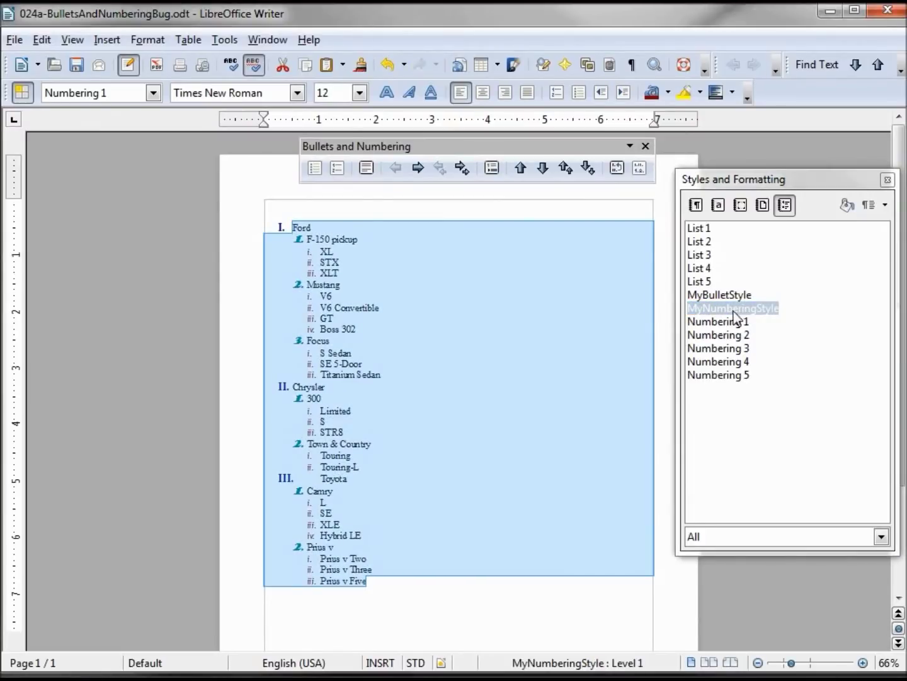
{"action": "left_click", "coordinate": [462, 275]}
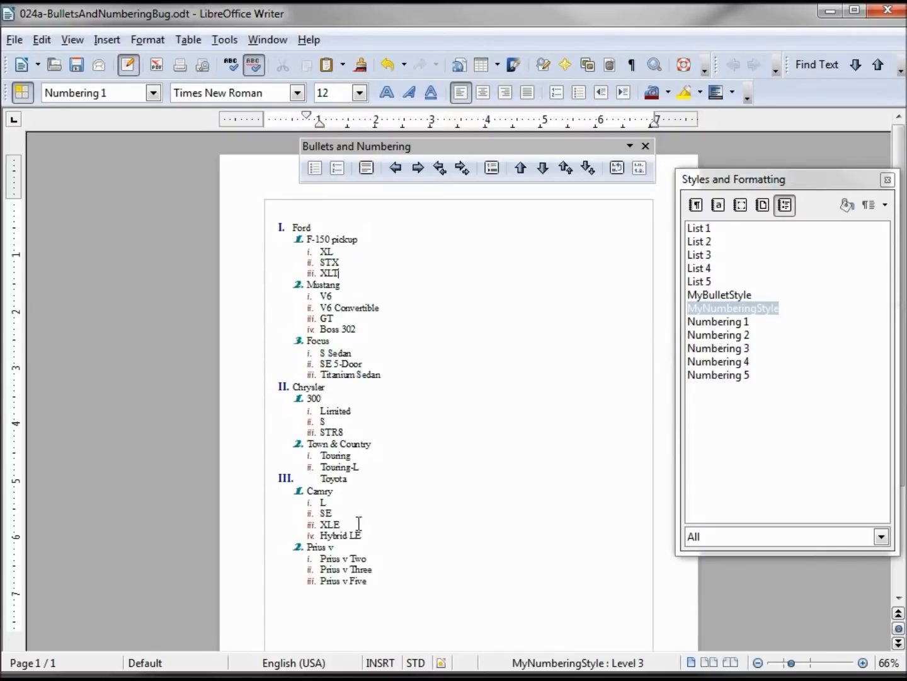
{"action": "left_click_drag", "start_coordinate": [366, 581], "coordinate": [231, 229]}
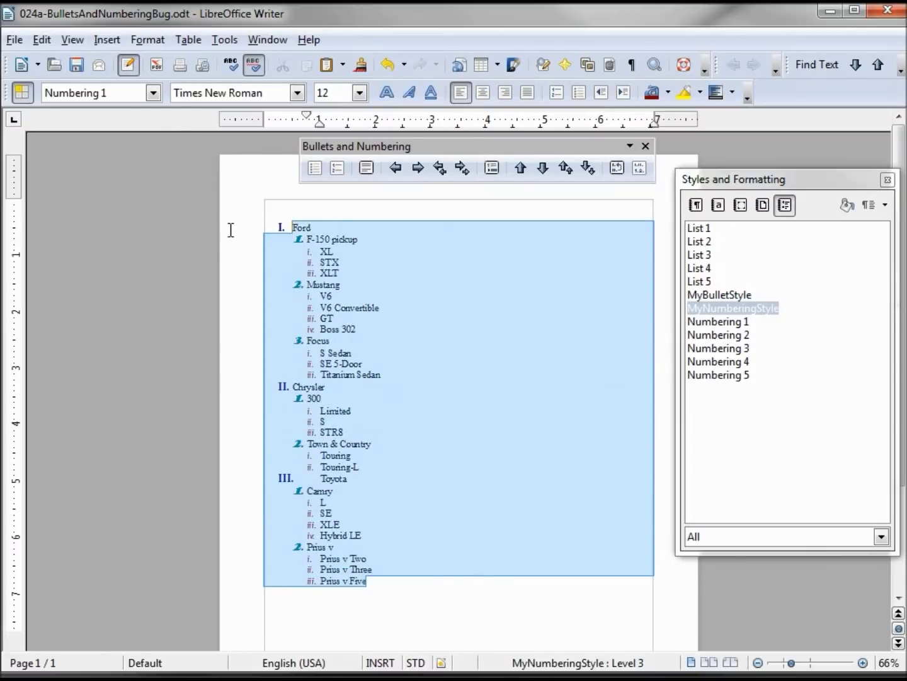
Step: Apply MyBulletStyle to the selected list, then switch the styles window back to paragraph styles
{"action": "double_click", "coordinate": [728, 294]}
{"action": "left_click", "coordinate": [377, 247]}
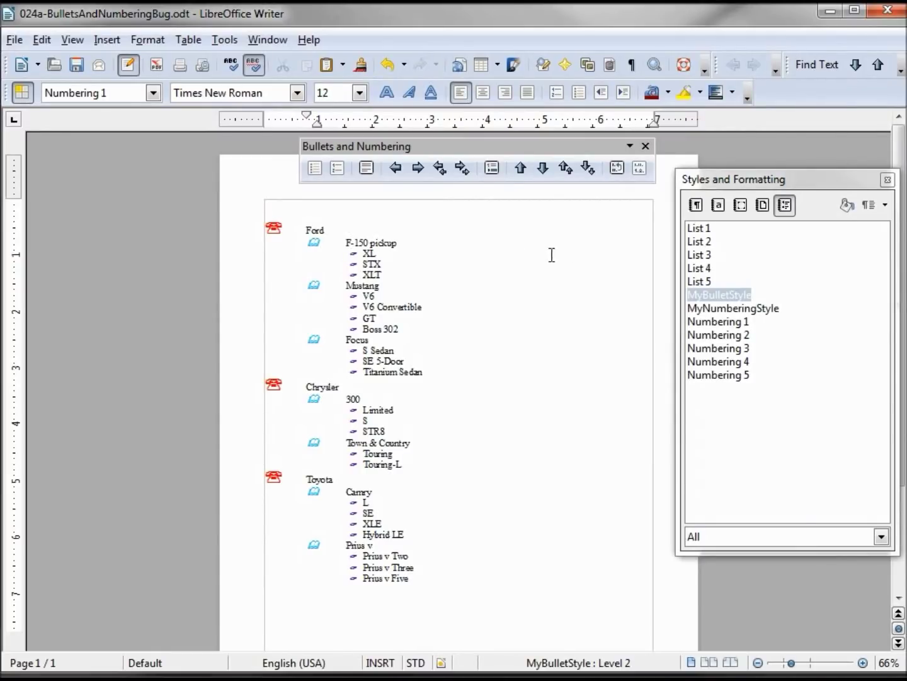
{"action": "left_click", "coordinate": [696, 205]}
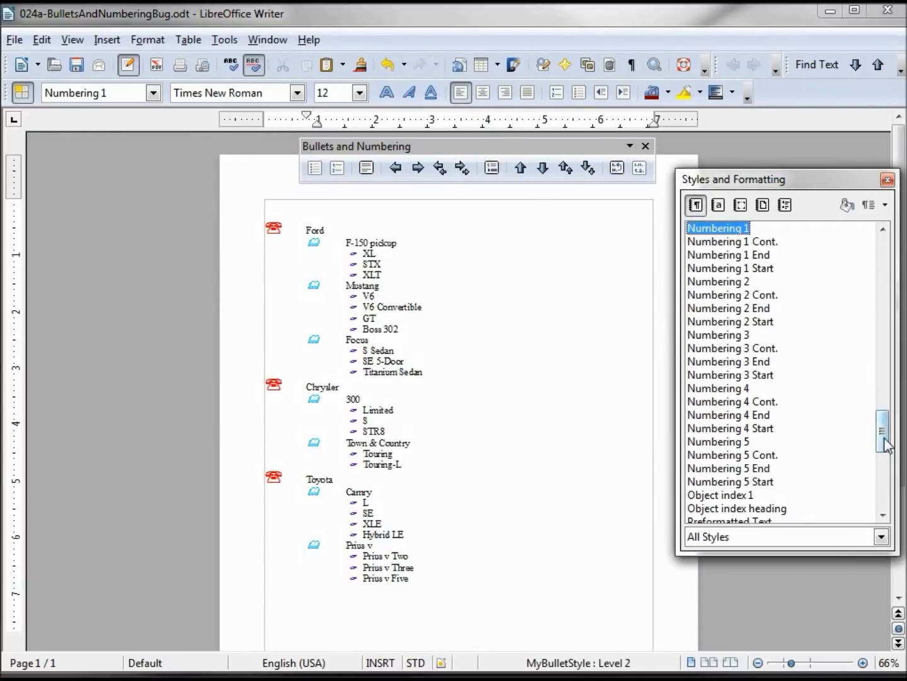
{"action": "left_click_drag", "start_coordinate": [884, 441], "coordinate": [860, 400]}
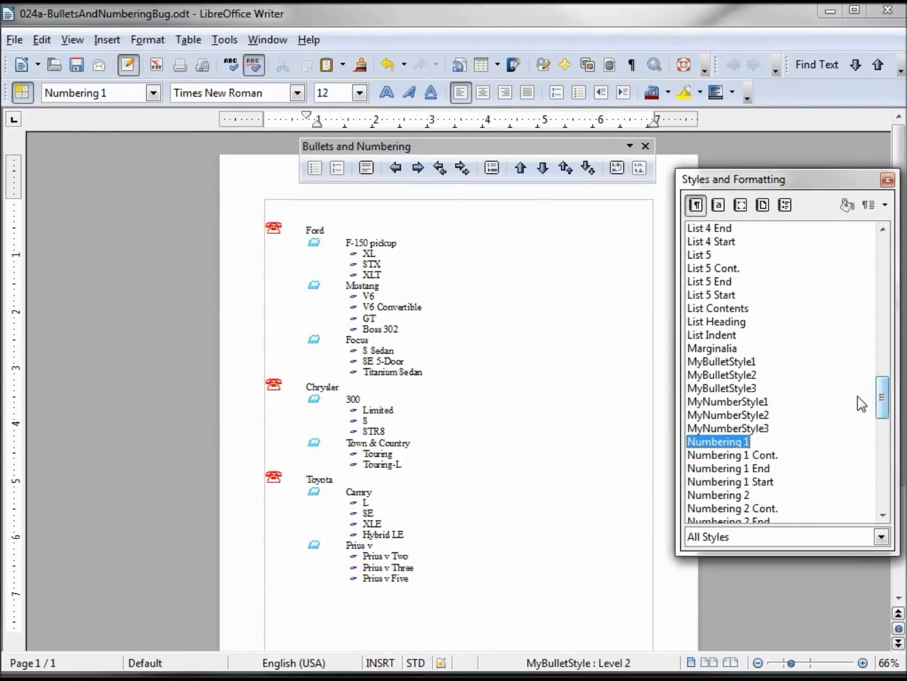
{"action": "left_click", "coordinate": [717, 361]}
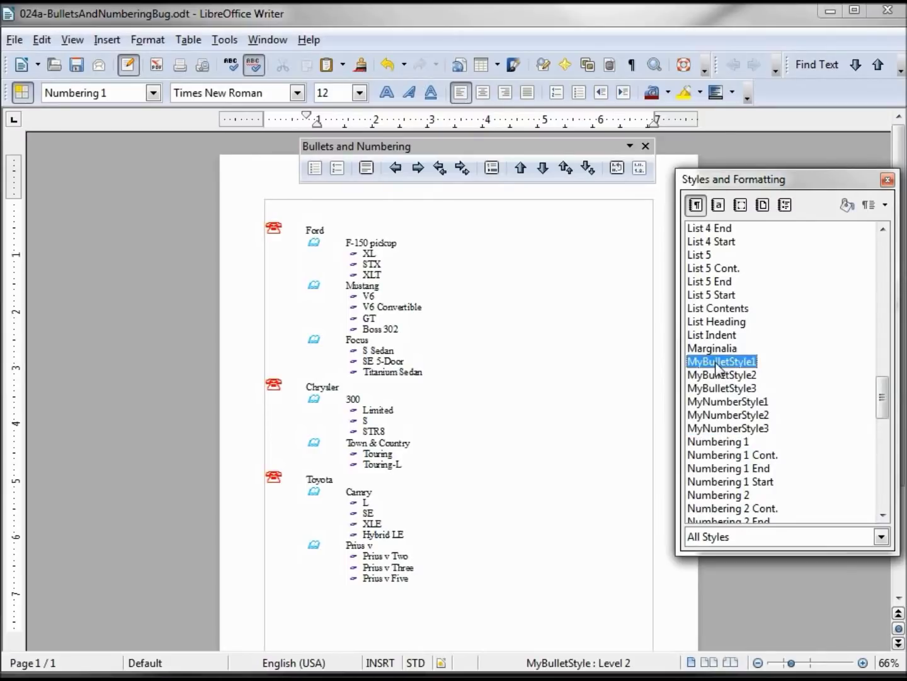
{"action": "right_click", "coordinate": [717, 362]}
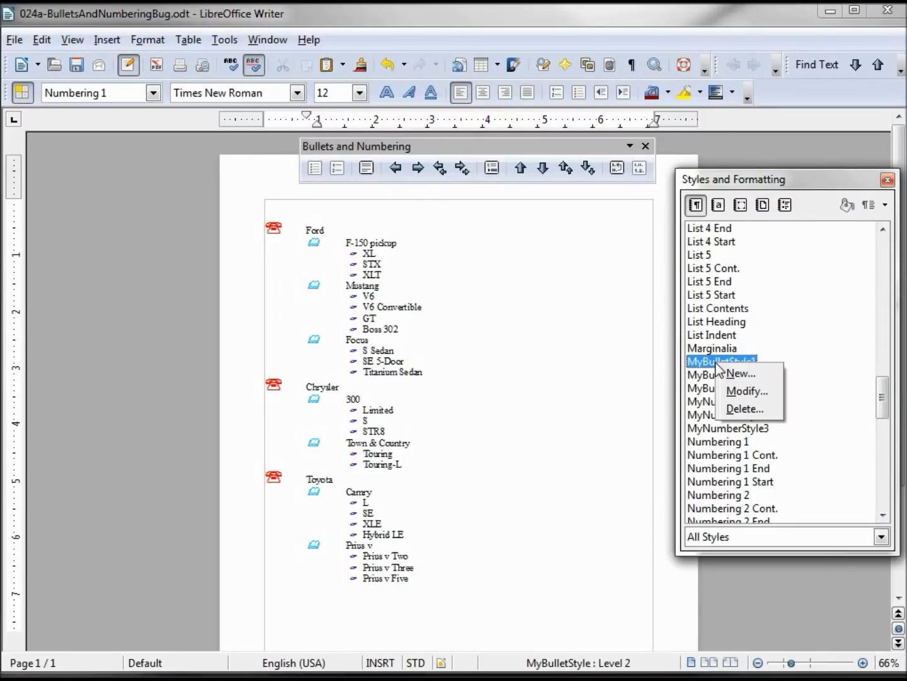
{"action": "left_click", "coordinate": [758, 396]}
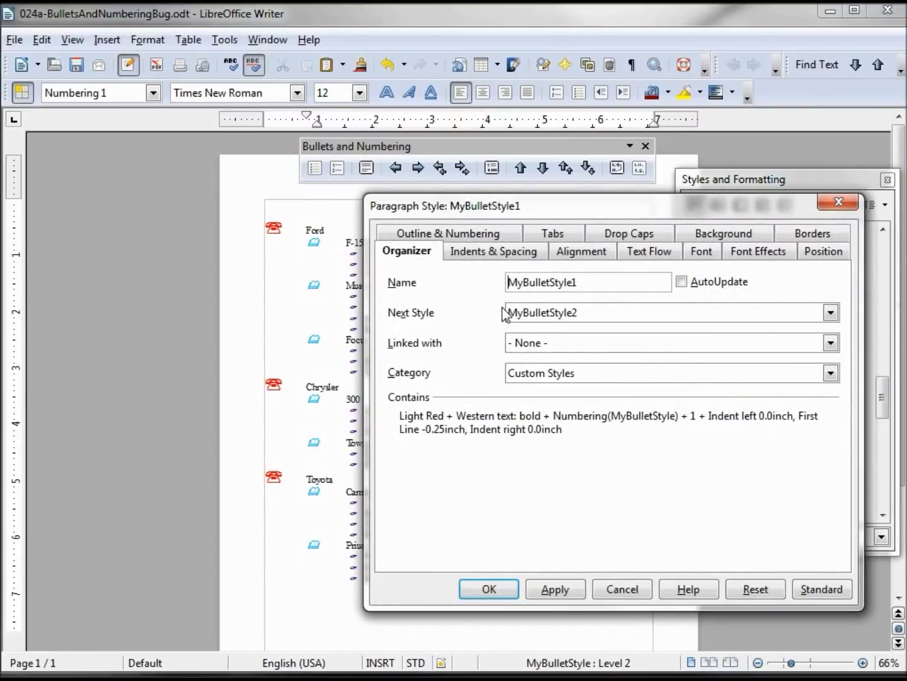
{"action": "left_click", "coordinate": [565, 283]}
{"action": "left_click", "coordinate": [455, 235]}
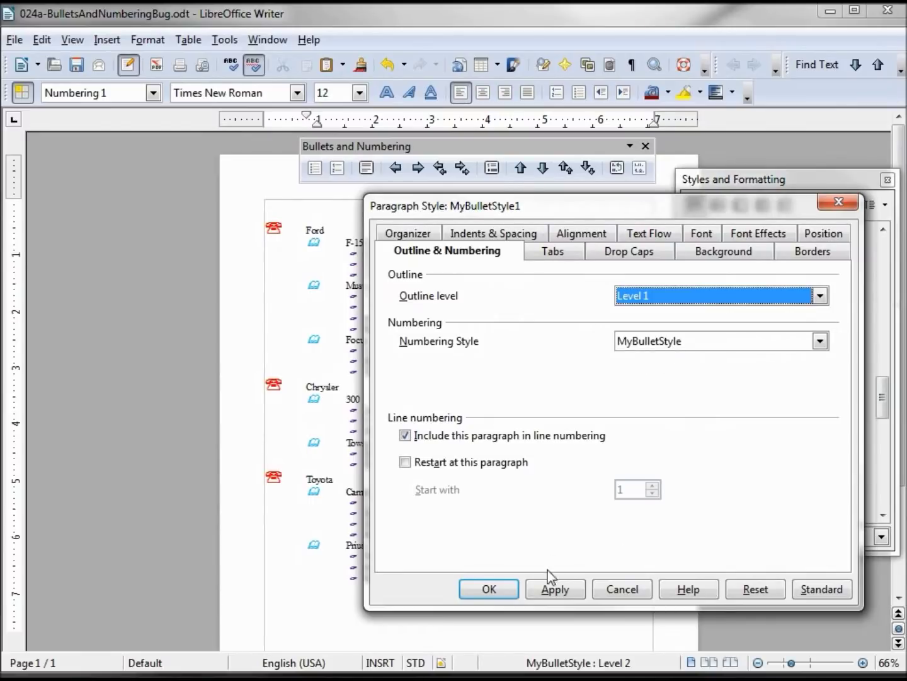
{"action": "left_click", "coordinate": [622, 592]}
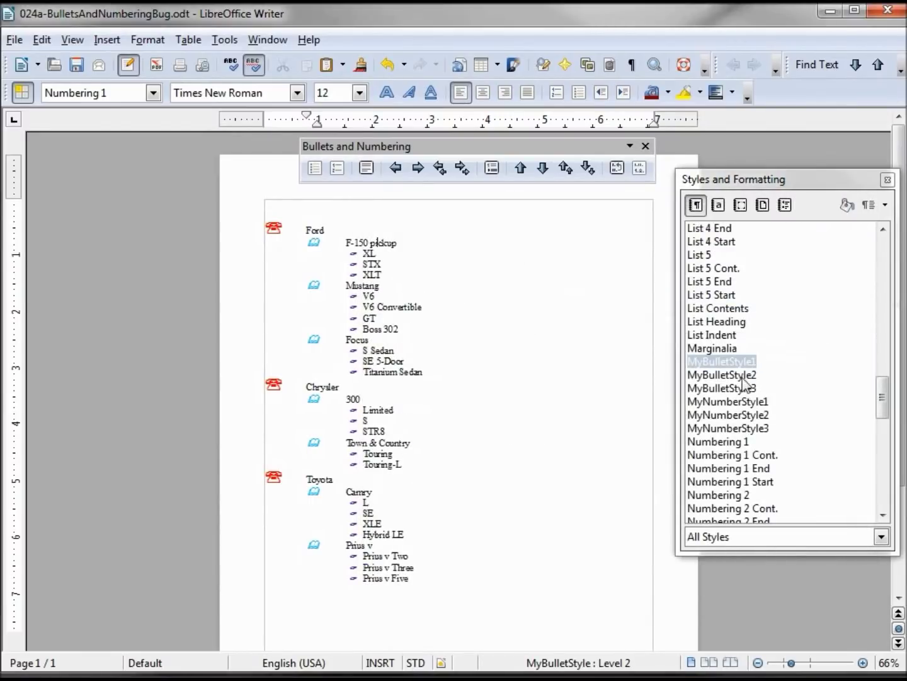
{"action": "right_click", "coordinate": [744, 375]}
{"action": "left_click", "coordinate": [753, 400]}
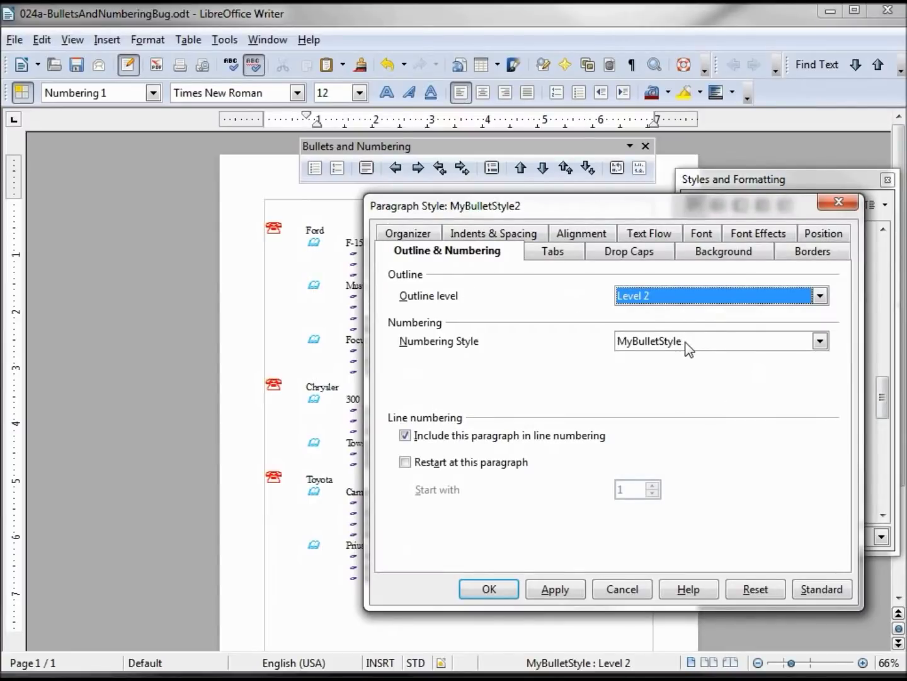
{"action": "left_click", "coordinate": [409, 234]}
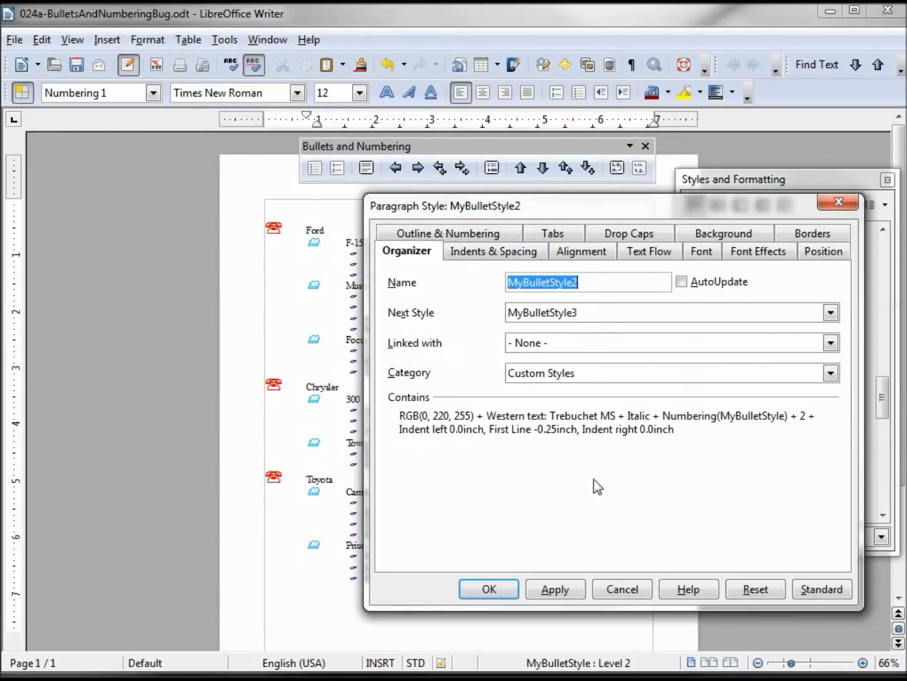
{"action": "left_click", "coordinate": [622, 588]}
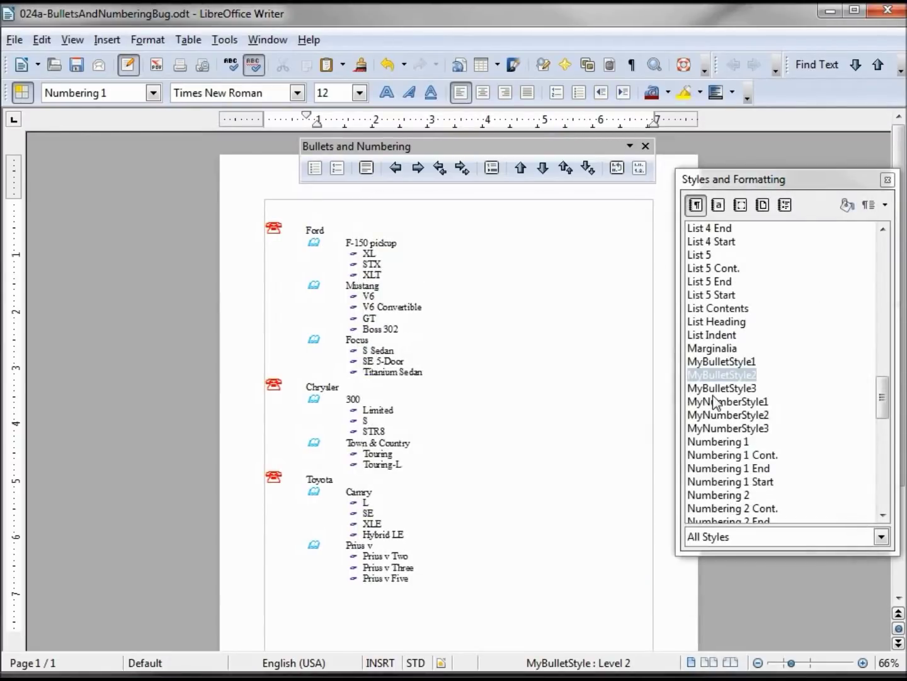
{"action": "left_click", "coordinate": [714, 394]}
{"action": "right_click", "coordinate": [714, 395]}
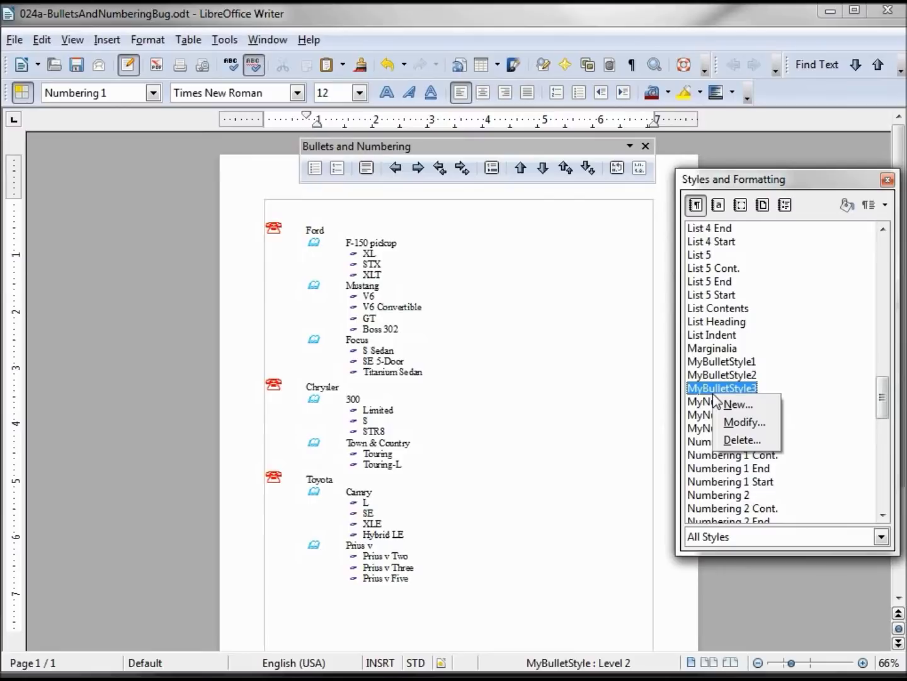
{"action": "left_click", "coordinate": [741, 422]}
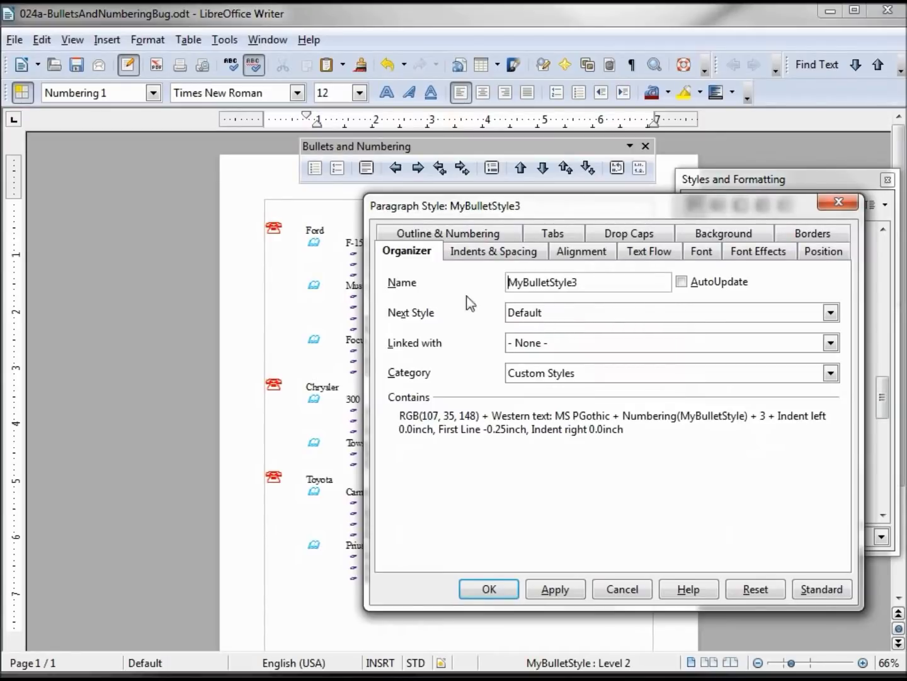
{"action": "left_click", "coordinate": [445, 233]}
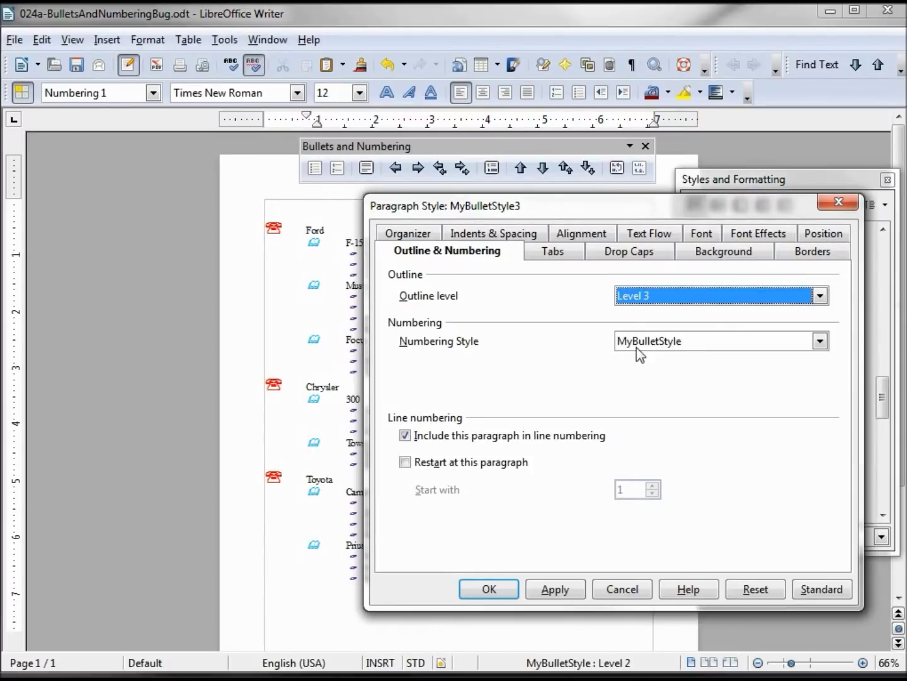
{"action": "left_click", "coordinate": [631, 589]}
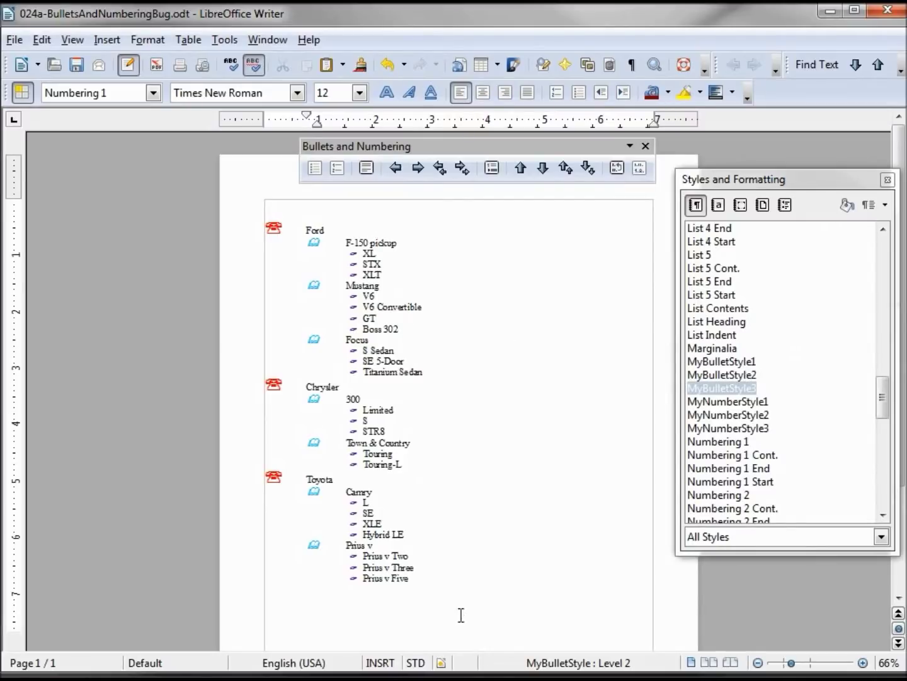
Step: Apply the MyBulletStyle1 paragraph style to the whole car-model list from Ford to Prius v Five
{"action": "left_click_drag", "start_coordinate": [441, 579], "coordinate": [300, 233]}
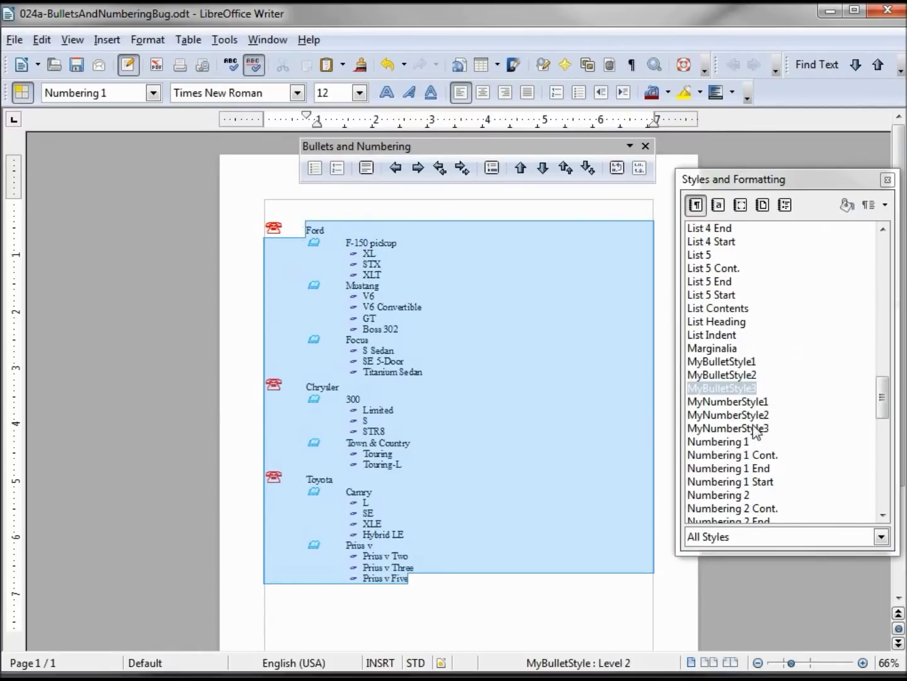
{"action": "double_click", "coordinate": [722, 361]}
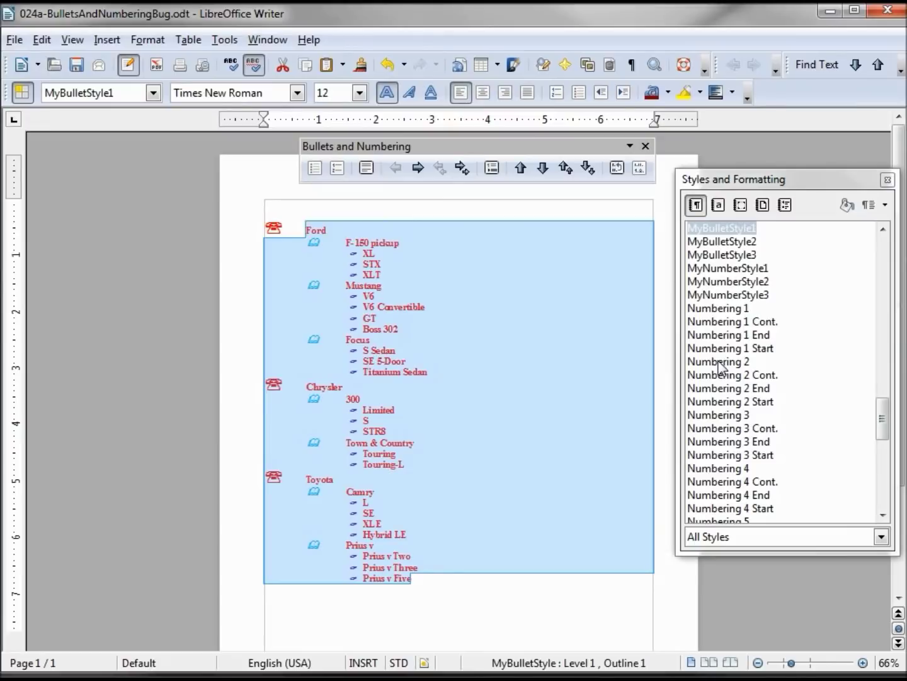
{"action": "left_click", "coordinate": [332, 233]}
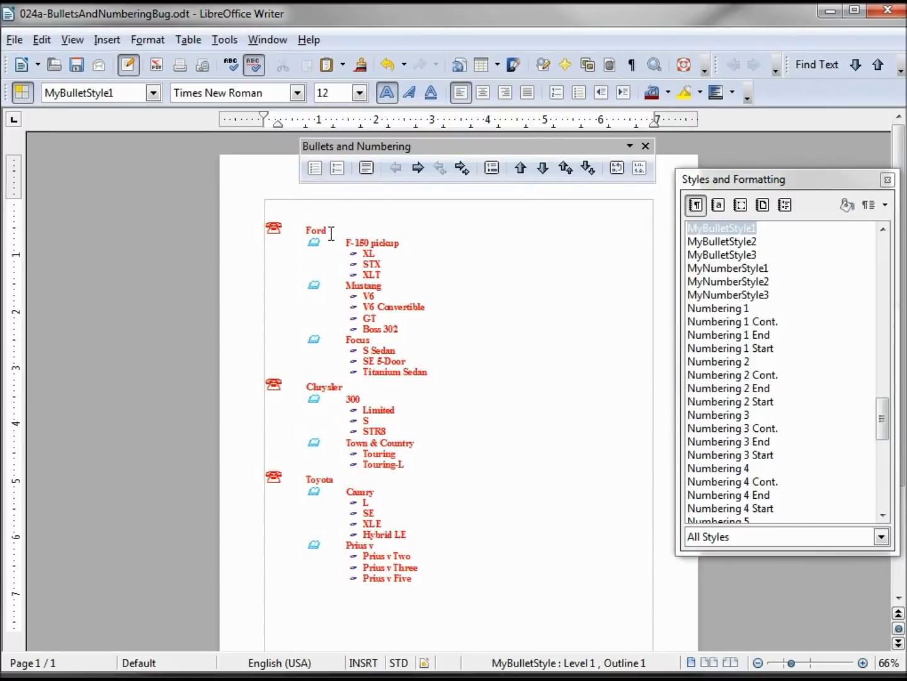
Step: Reopen and confirm MyBulletStyle1's settings, then apply MyBulletStyle2 to the reselected list
{"action": "right_click", "coordinate": [724, 229]}
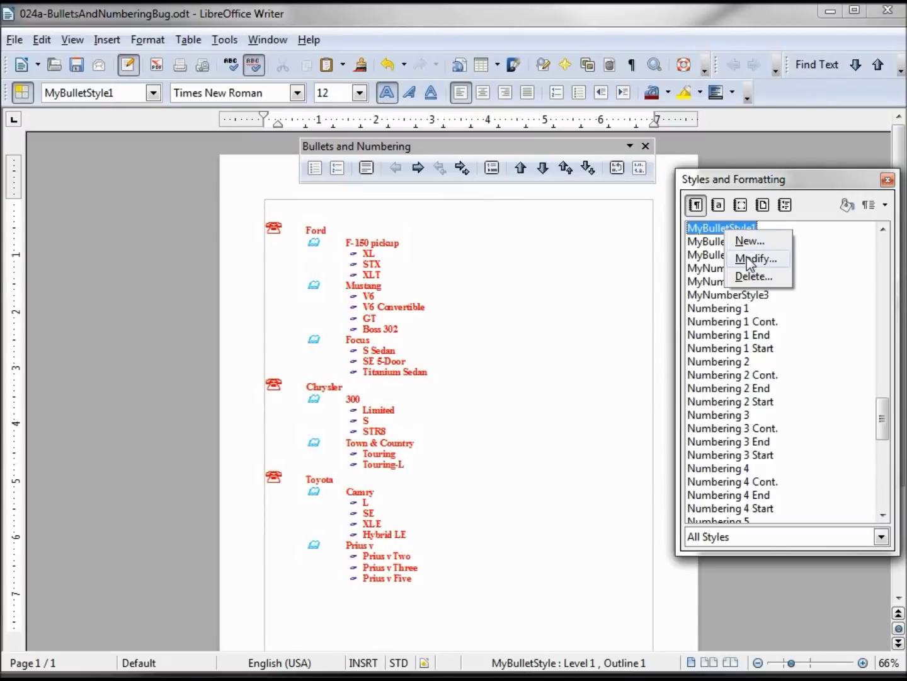
{"action": "left_click", "coordinate": [749, 258]}
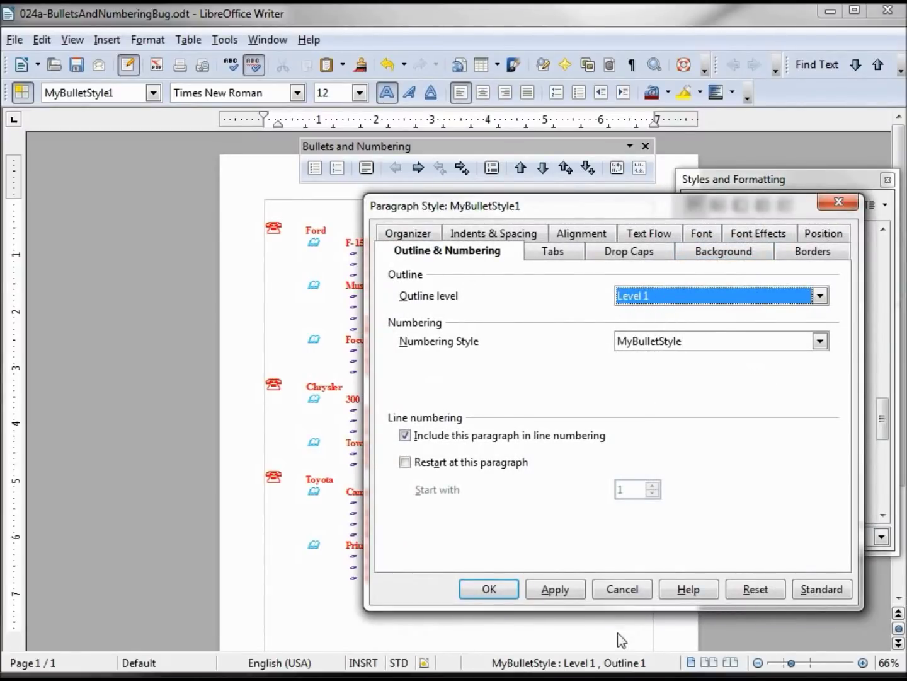
{"action": "left_click", "coordinate": [491, 589]}
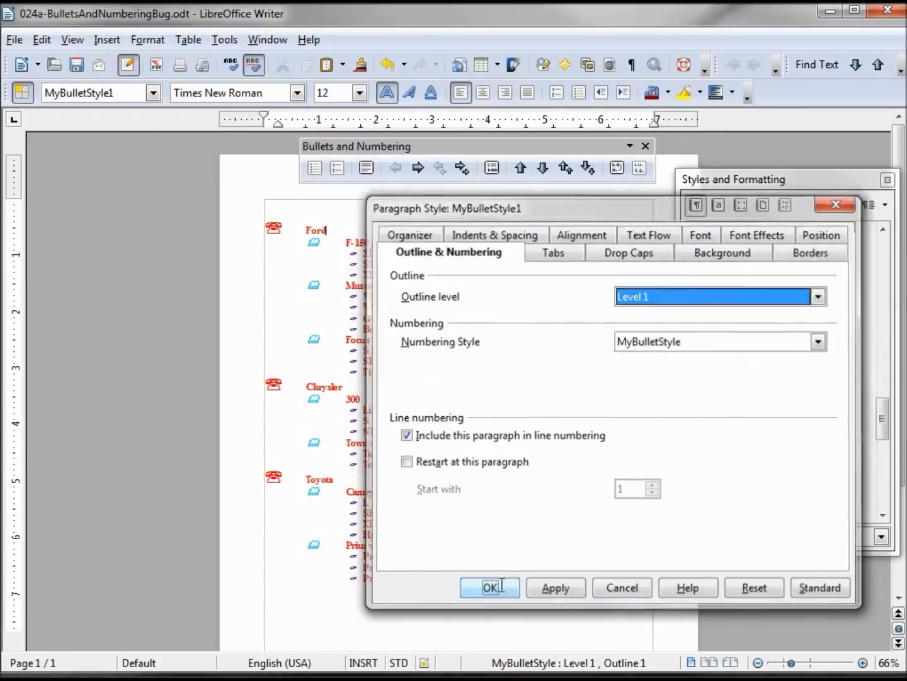
{"action": "left_click_drag", "start_coordinate": [428, 576], "coordinate": [252, 227]}
{"action": "double_click", "coordinate": [724, 242]}
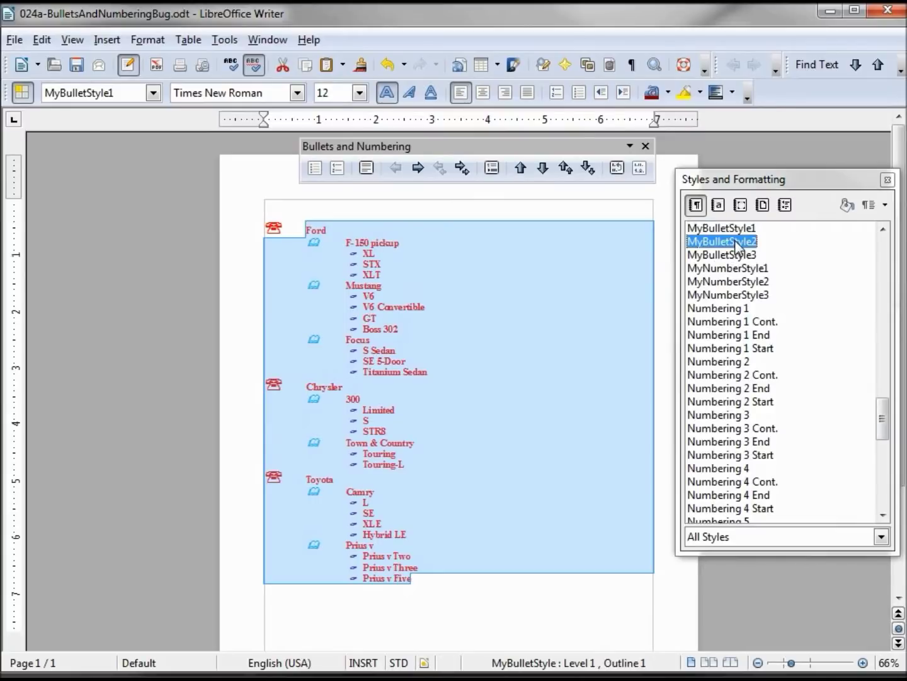
{"action": "double_click", "coordinate": [733, 244]}
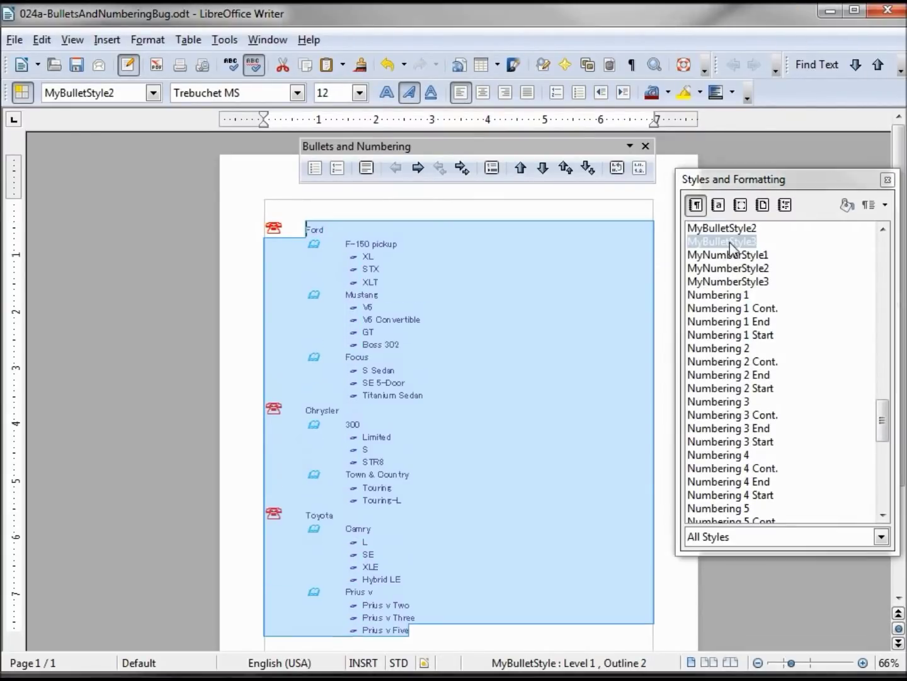
{"action": "left_click", "coordinate": [434, 450]}
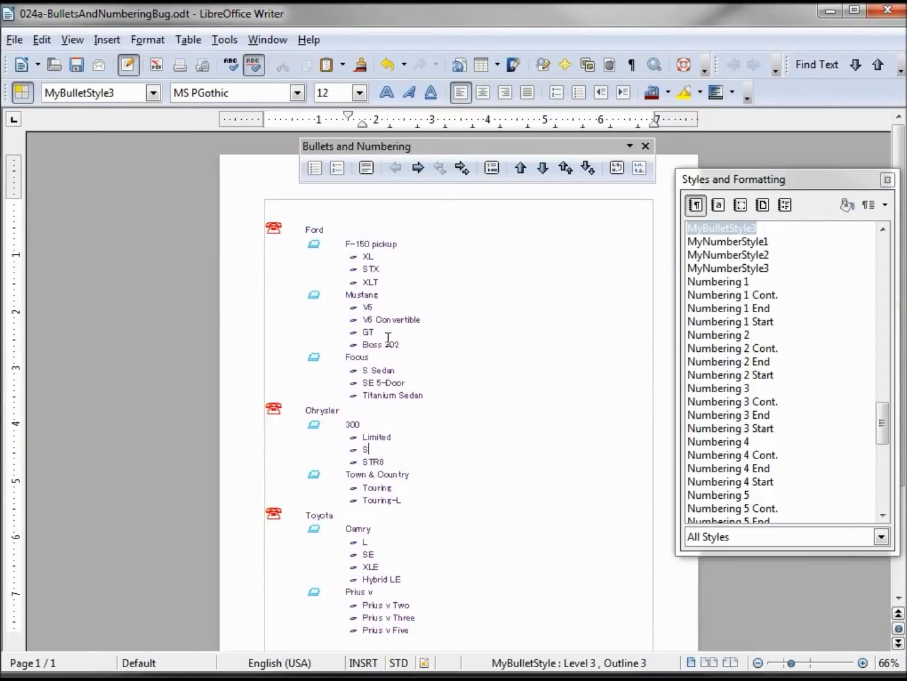
{"action": "left_click", "coordinate": [372, 258]}
{"action": "left_click_drag", "start_coordinate": [882, 445], "coordinate": [884, 258]}
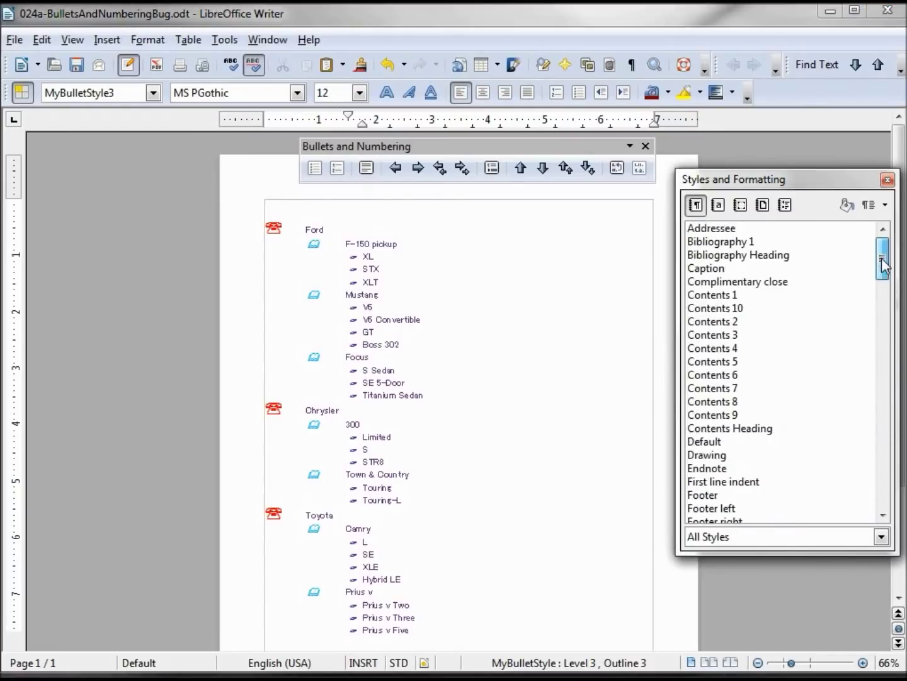
Step: Reset the entire car list to the Default paragraph style
{"action": "left_click_drag", "start_coordinate": [418, 627], "coordinate": [276, 234]}
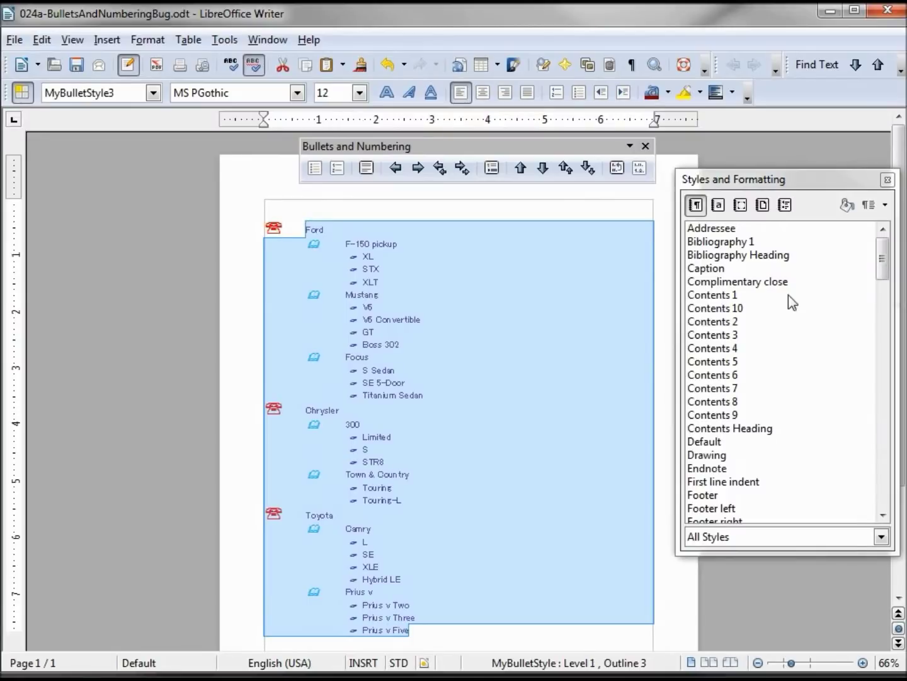
{"action": "double_click", "coordinate": [706, 442]}
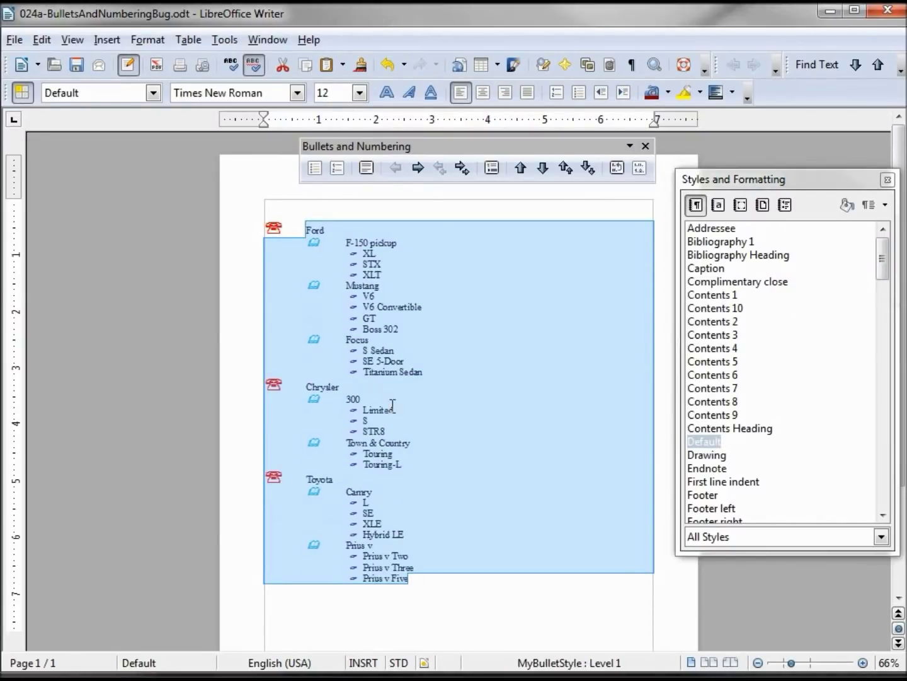
{"action": "left_click", "coordinate": [392, 410]}
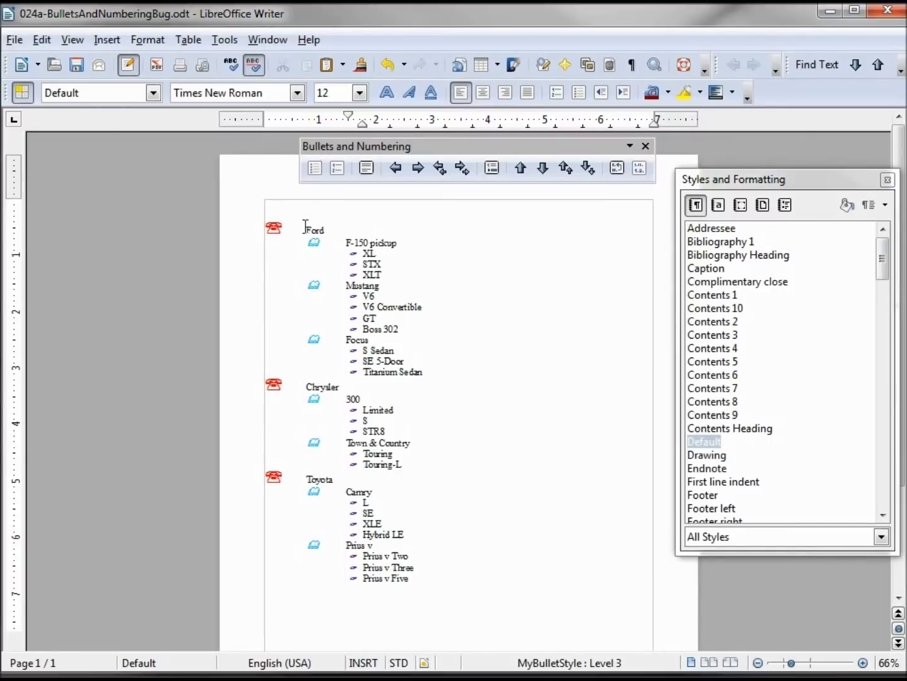
Step: Apply MyBulletStyle1 to the Ford, Chrysler and Toyota make entries together
{"action": "left_click_drag", "start_coordinate": [304, 228], "coordinate": [334, 230]}
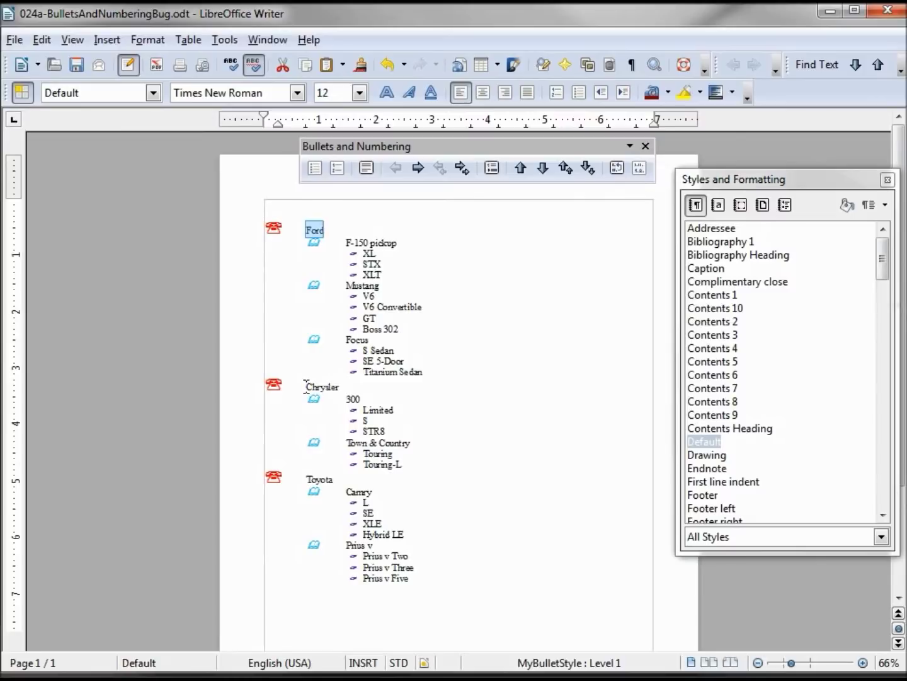
{"action": "left_click_drag", "start_coordinate": [305, 384], "coordinate": [351, 388]}
{"action": "left_click_drag", "start_coordinate": [304, 479], "coordinate": [334, 480]}
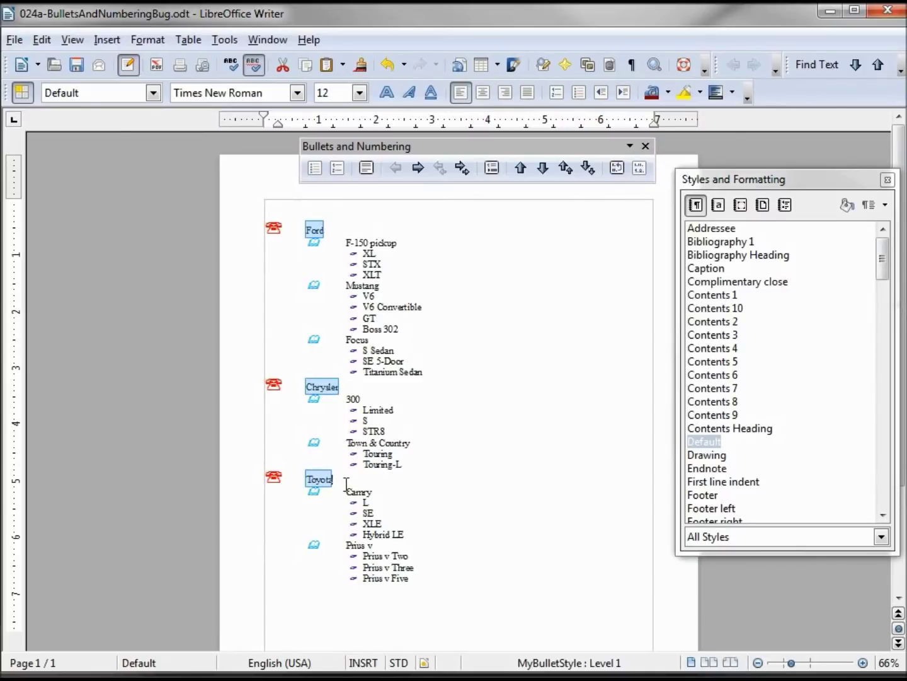
{"action": "left_click_drag", "start_coordinate": [883, 257], "coordinate": [903, 412]}
{"action": "double_click", "coordinate": [749, 348]}
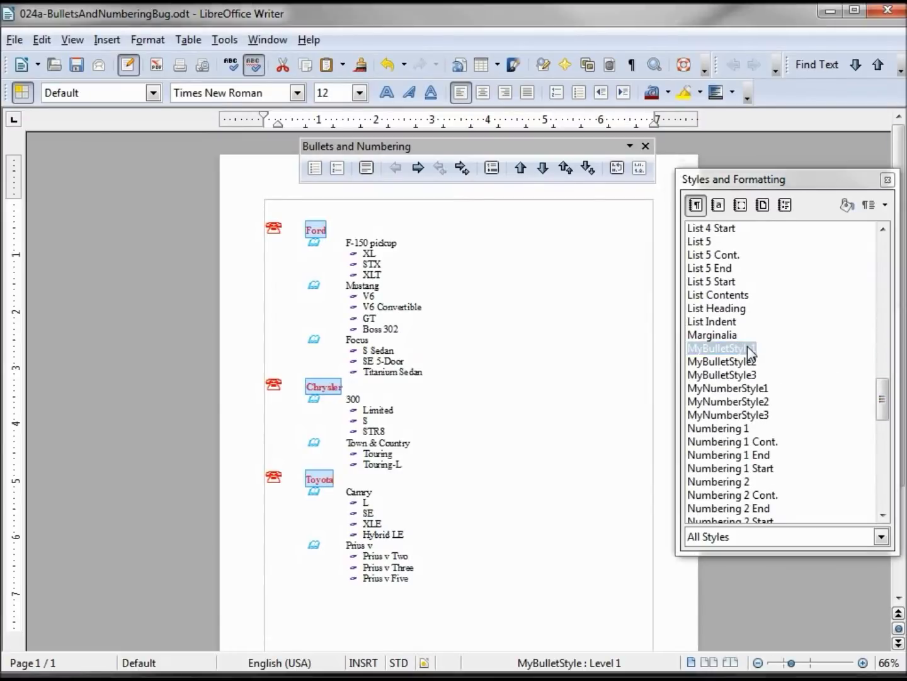
Step: Select F-150 pickup, Mustang, Focus, 300, Town & Country, Camry and Prius v together and apply MyBulletStyle2
{"action": "left_click_drag", "start_coordinate": [346, 242], "coordinate": [409, 247]}
{"action": "left_click_drag", "start_coordinate": [346, 285], "coordinate": [380, 286]}
{"action": "left_click_drag", "start_coordinate": [346, 340], "coordinate": [374, 342]}
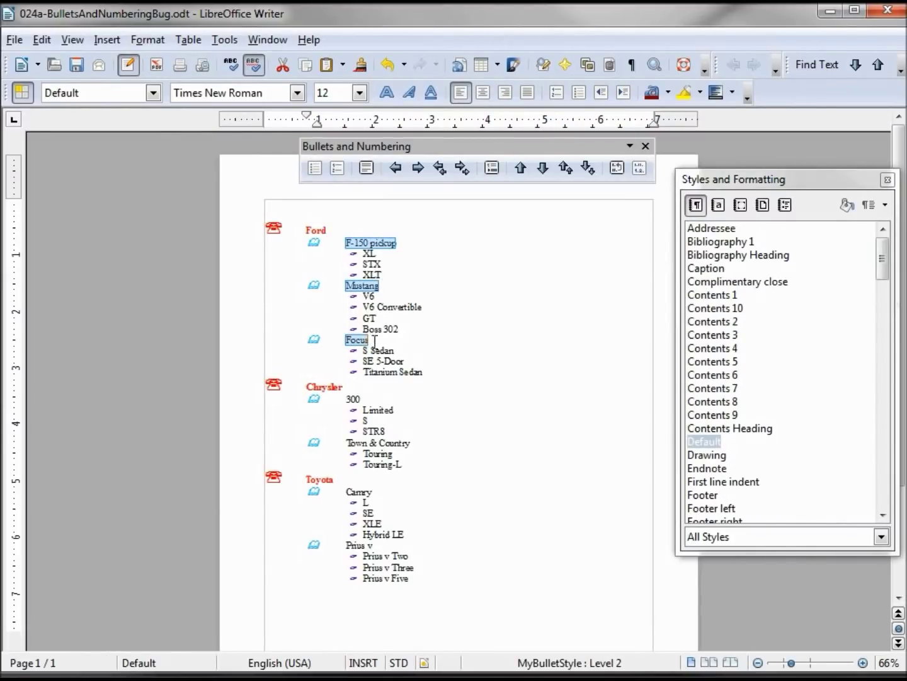
{"action": "left_click_drag", "start_coordinate": [346, 399], "coordinate": [362, 398]}
{"action": "left_click_drag", "start_coordinate": [348, 443], "coordinate": [421, 444]}
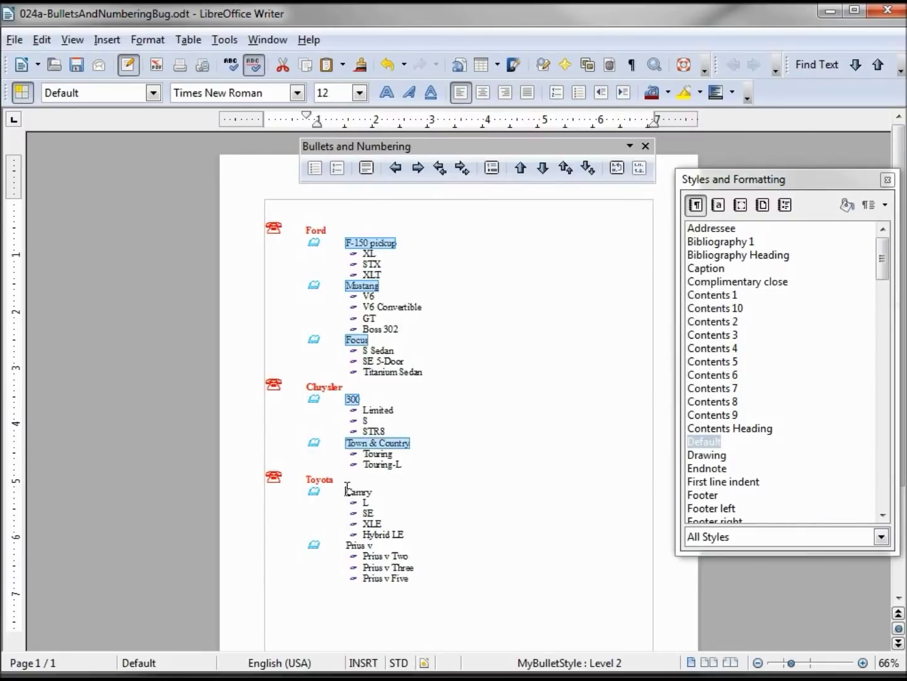
{"action": "left_click_drag", "start_coordinate": [346, 491], "coordinate": [383, 492]}
{"action": "left_click_drag", "start_coordinate": [346, 546], "coordinate": [380, 545]}
{"action": "left_click_drag", "start_coordinate": [893, 257], "coordinate": [893, 399]}
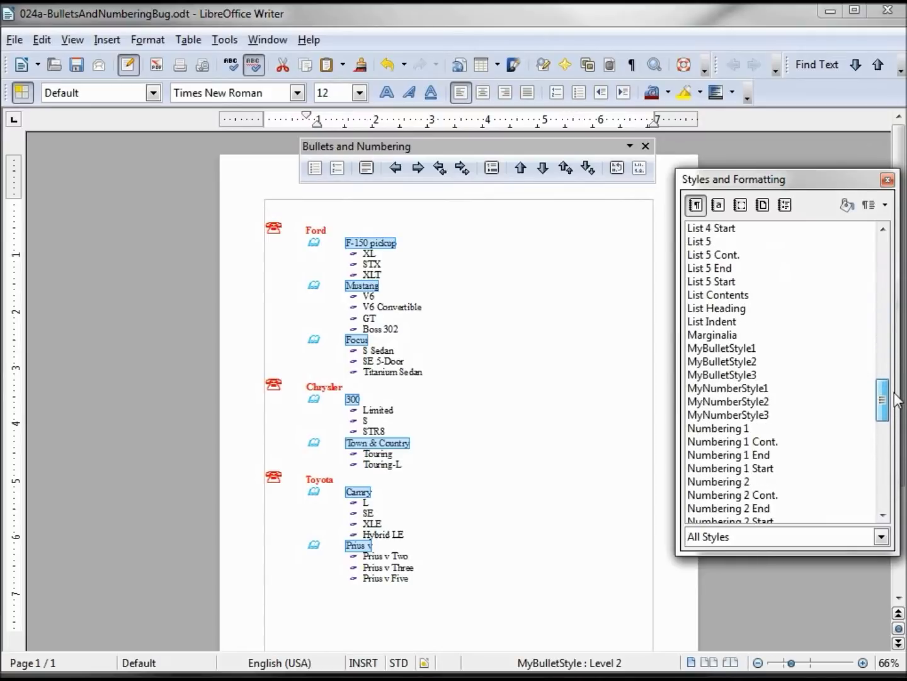
{"action": "double_click", "coordinate": [744, 364]}
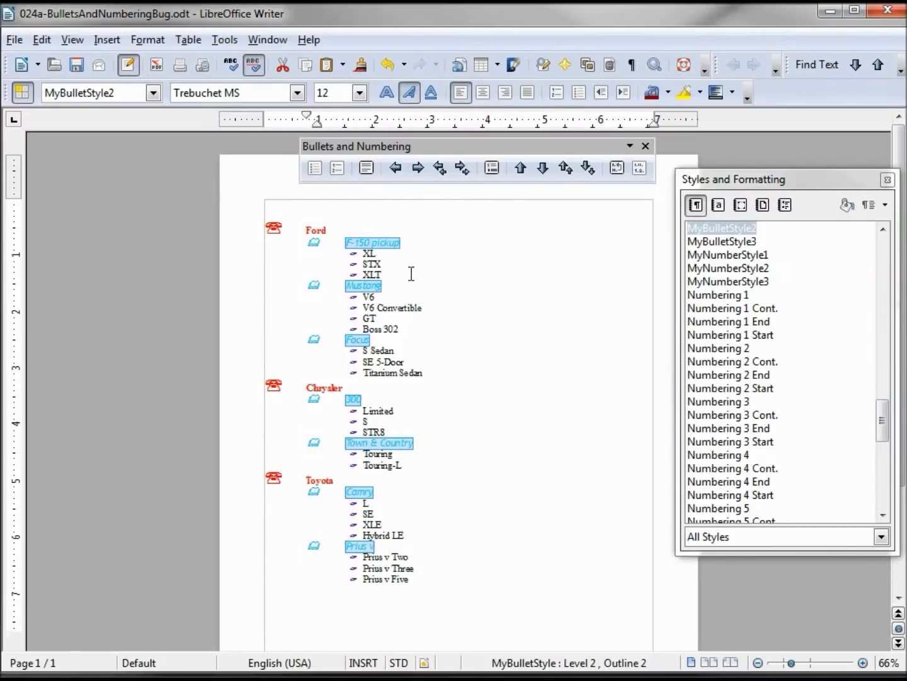
{"action": "left_click_drag", "start_coordinate": [367, 255], "coordinate": [421, 328]}
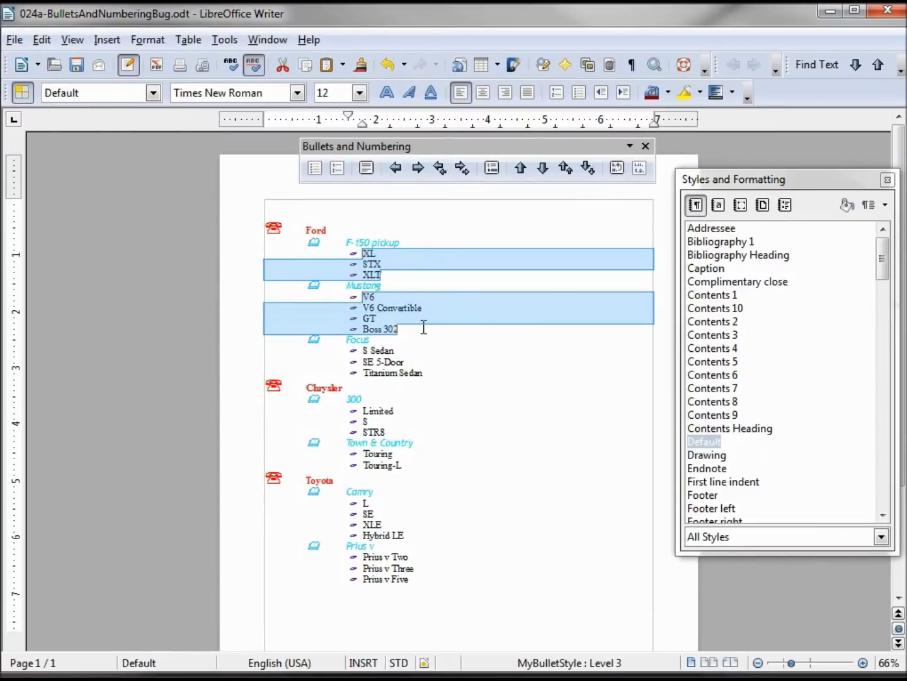
Step: Add the Focus, 300, Town & Country, Camry and Prius v trim lines to the selection, apply MyBulletStyle3, then deselect
{"action": "left_click_drag", "start_coordinate": [367, 343], "coordinate": [419, 366]}
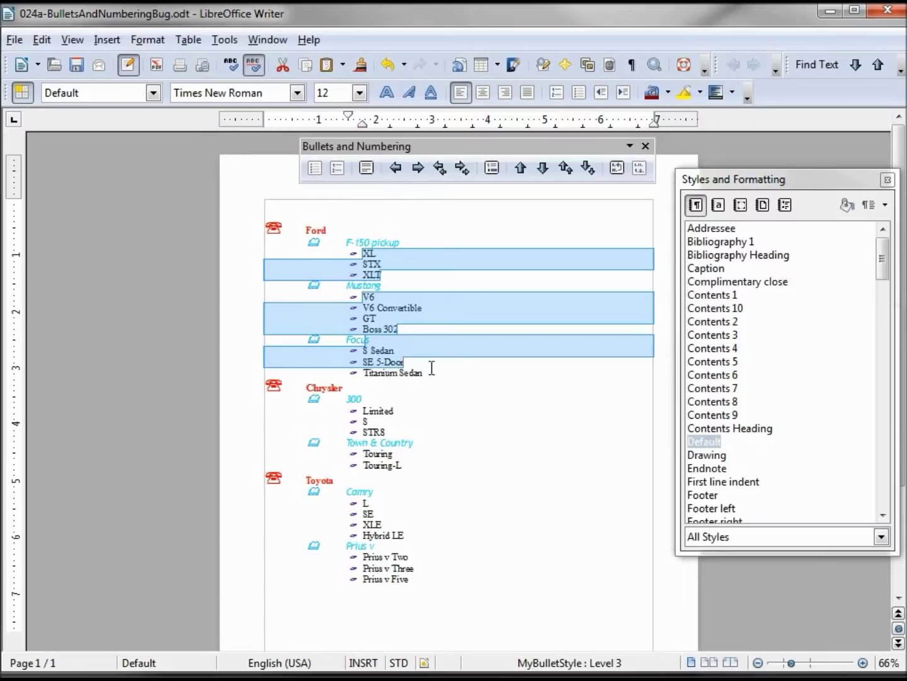
{"action": "left_click_drag", "start_coordinate": [400, 358], "coordinate": [432, 373]}
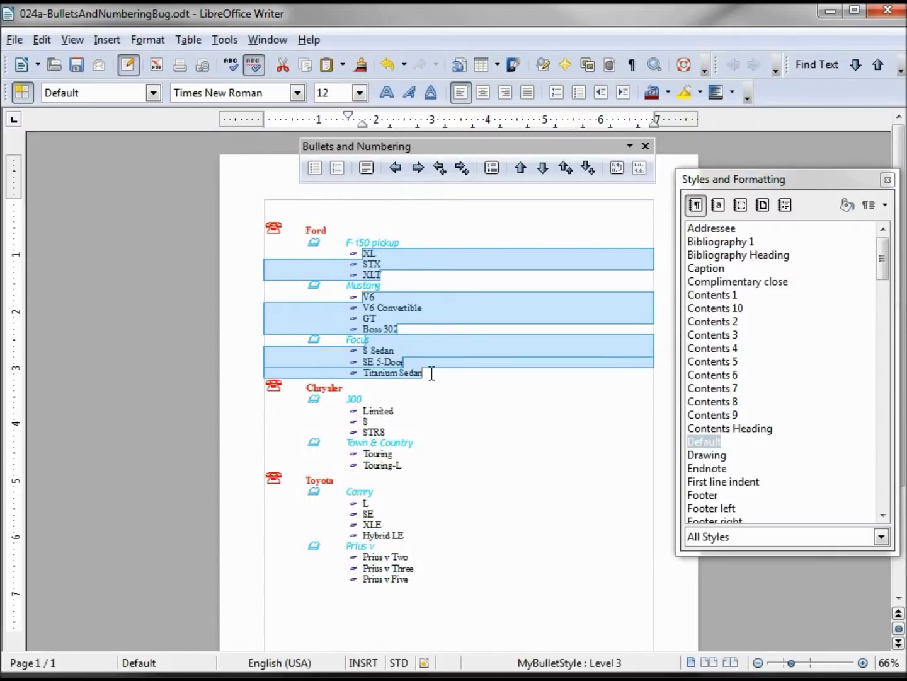
{"action": "left_click_drag", "start_coordinate": [364, 410], "coordinate": [433, 431]}
{"action": "left_click_drag", "start_coordinate": [365, 452], "coordinate": [403, 466]}
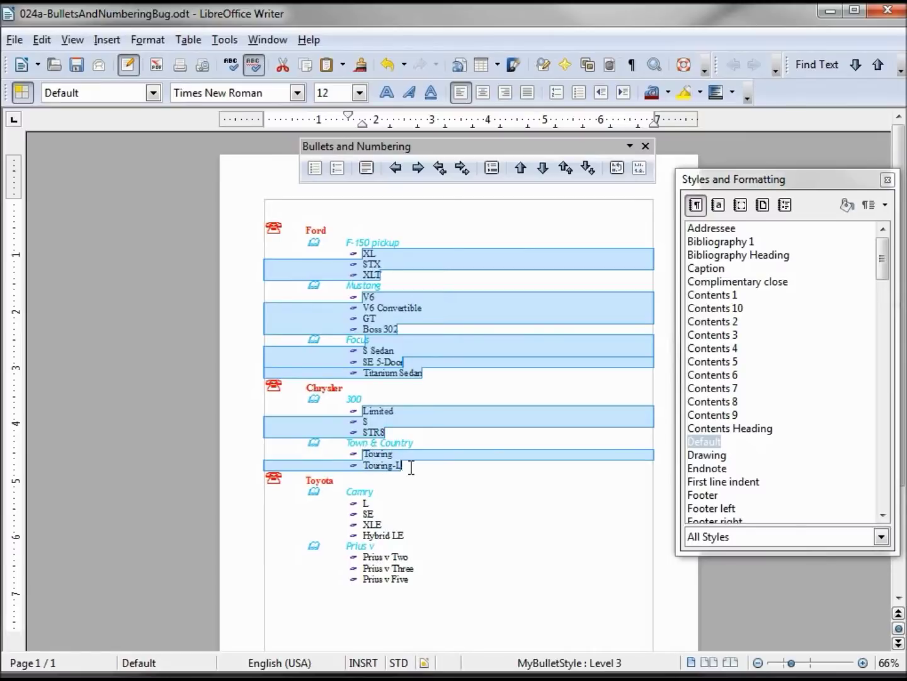
{"action": "left_click_drag", "start_coordinate": [362, 502], "coordinate": [434, 536]}
{"action": "left_click_drag", "start_coordinate": [363, 558], "coordinate": [422, 578]}
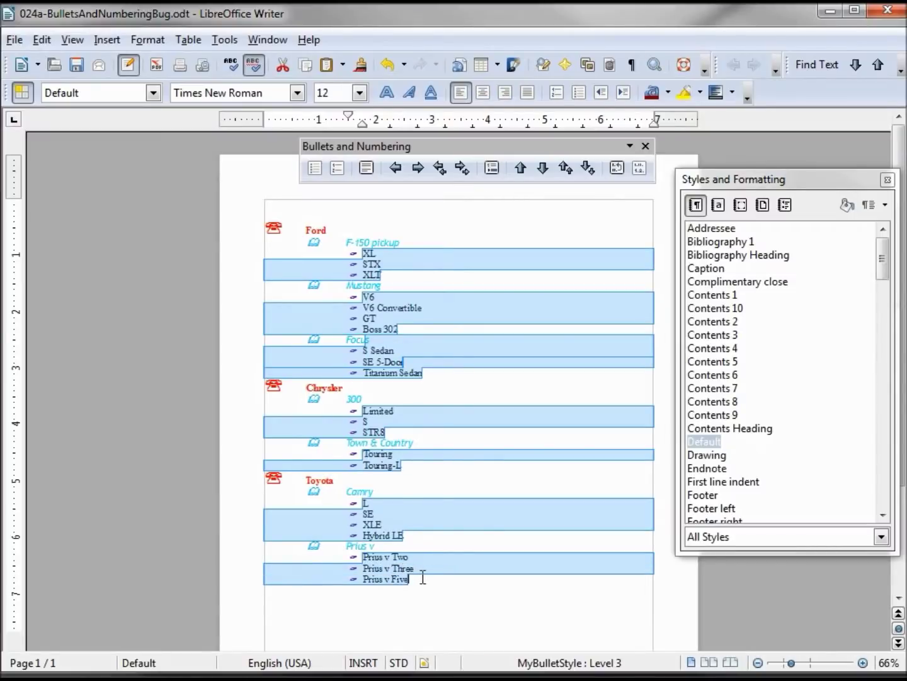
{"action": "left_click_drag", "start_coordinate": [881, 263], "coordinate": [890, 323]}
{"action": "left_click_drag", "start_coordinate": [894, 349], "coordinate": [893, 408]}
{"action": "double_click", "coordinate": [740, 377]}
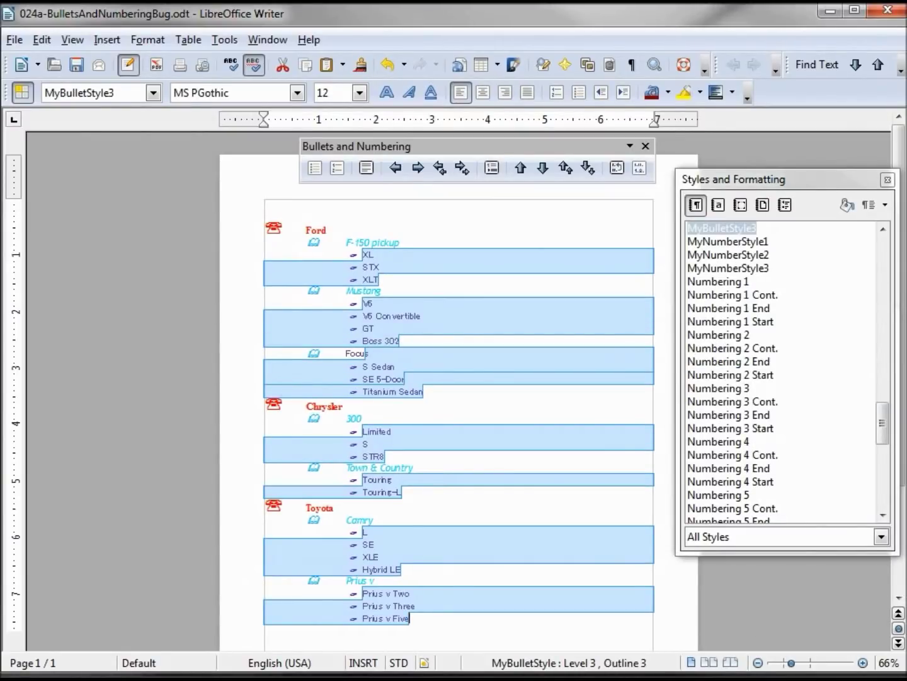
{"action": "left_click", "coordinate": [573, 406]}
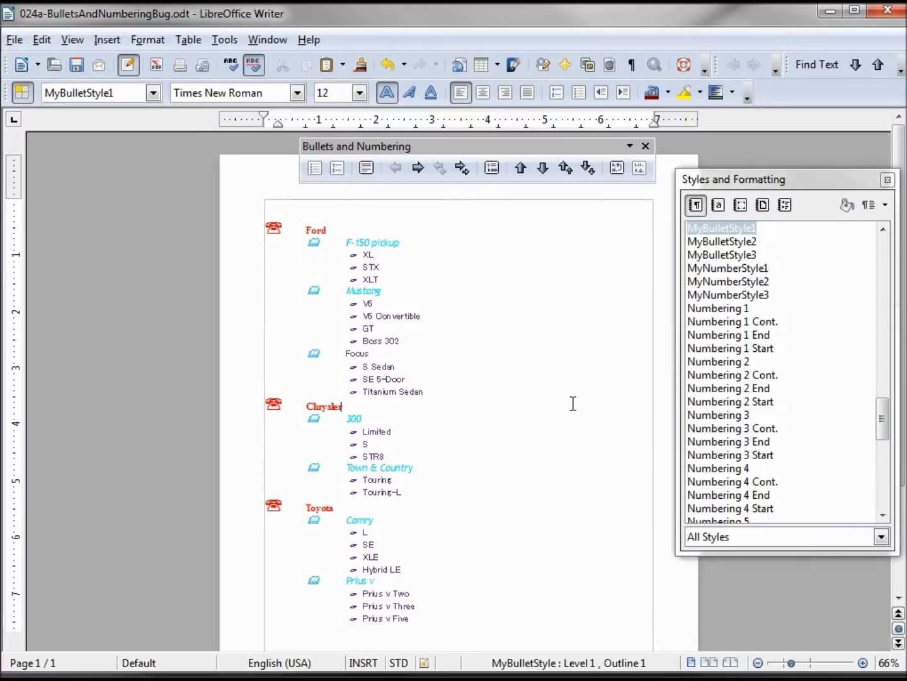
{"action": "right_click", "coordinate": [721, 235]}
{"action": "left_click", "coordinate": [758, 257]}
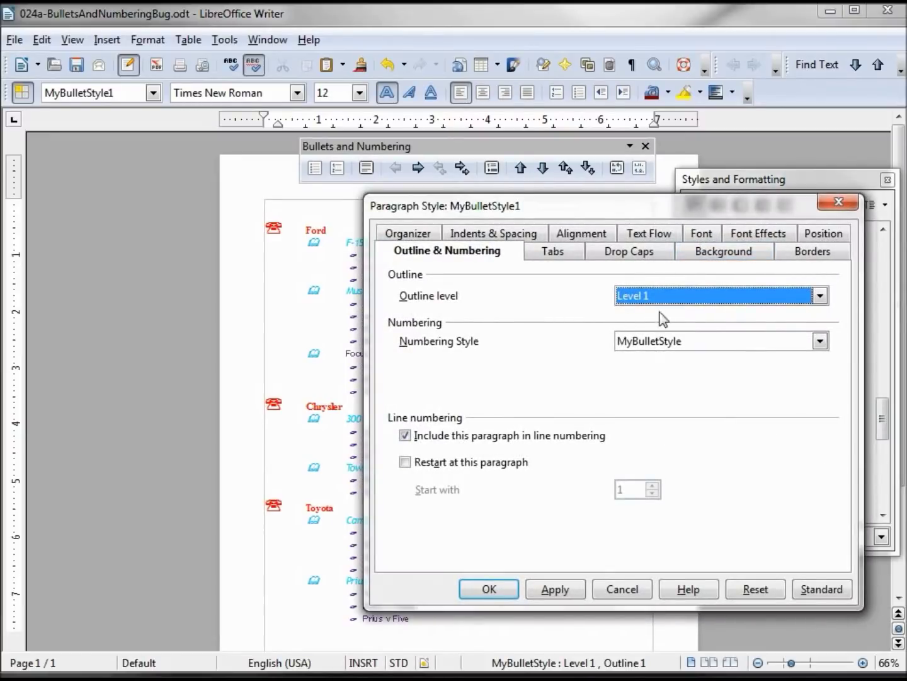
{"action": "left_click", "coordinate": [403, 236]}
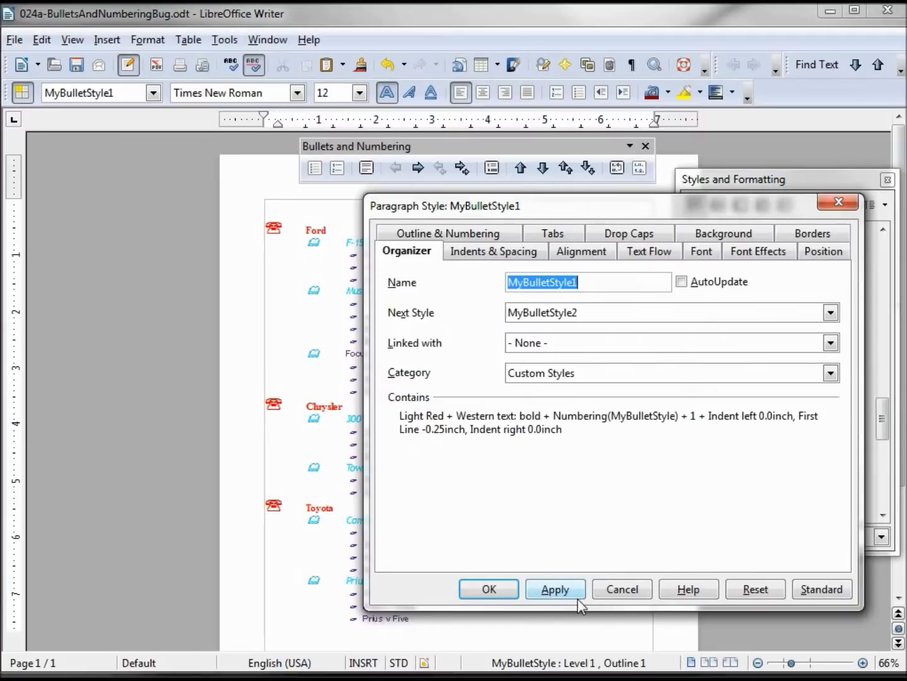
{"action": "left_click", "coordinate": [623, 590]}
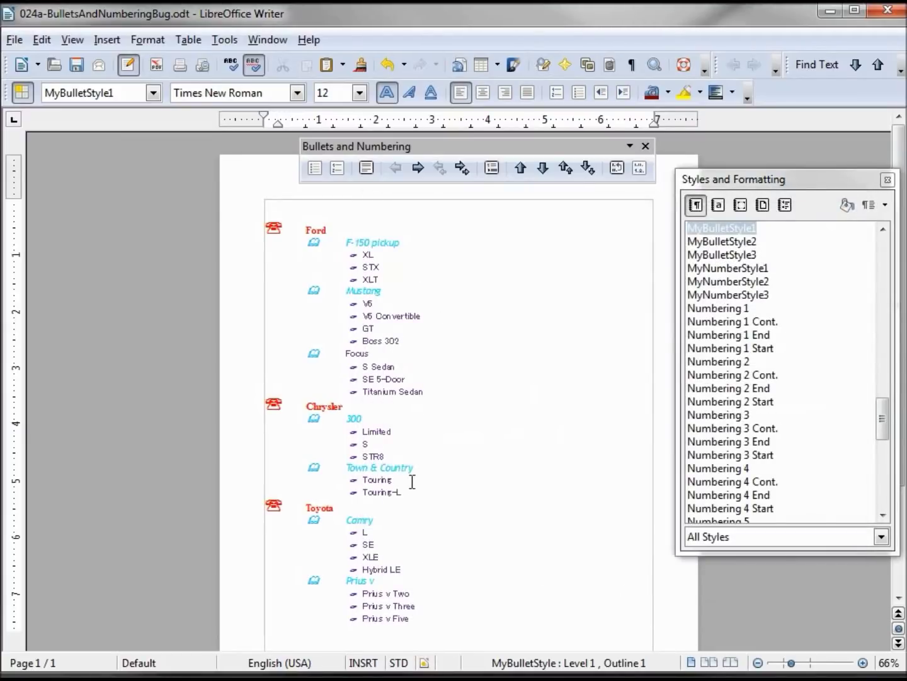